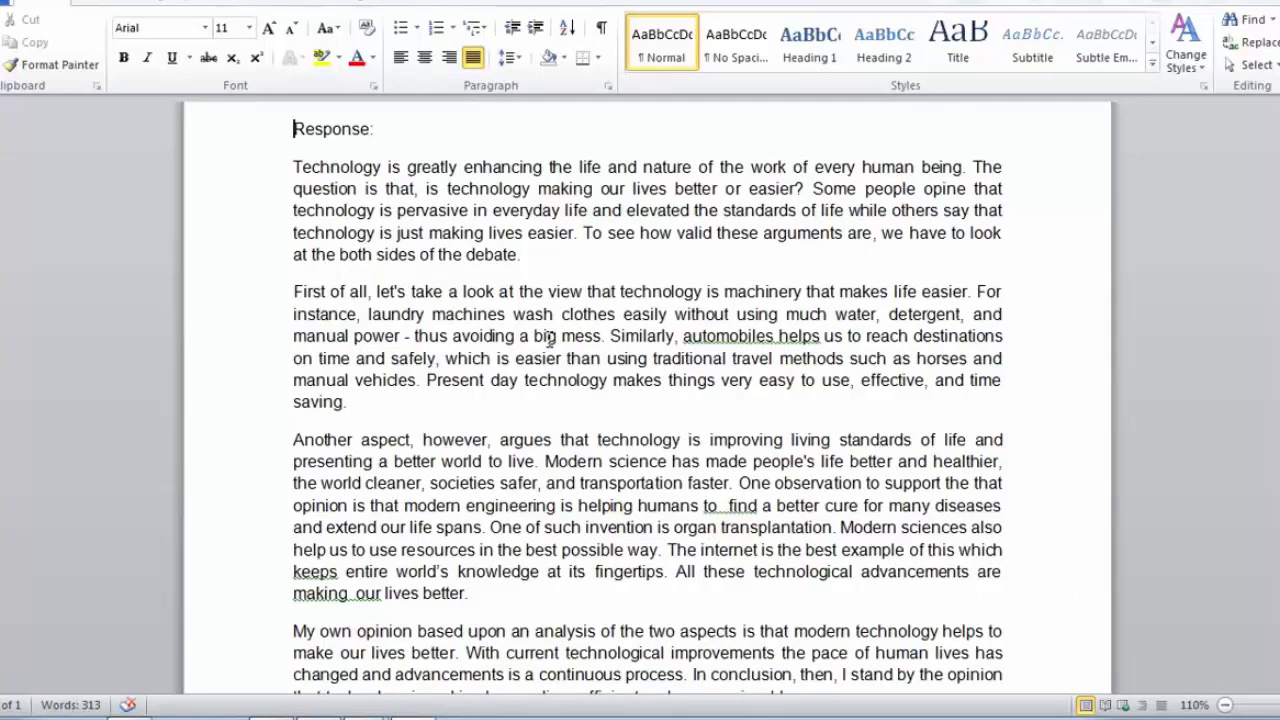
- Arm the yellow Text Highlight Color pen, glancing at the Review tools before returning to Home
{"action": "left_click", "coordinate": [321, 57]}
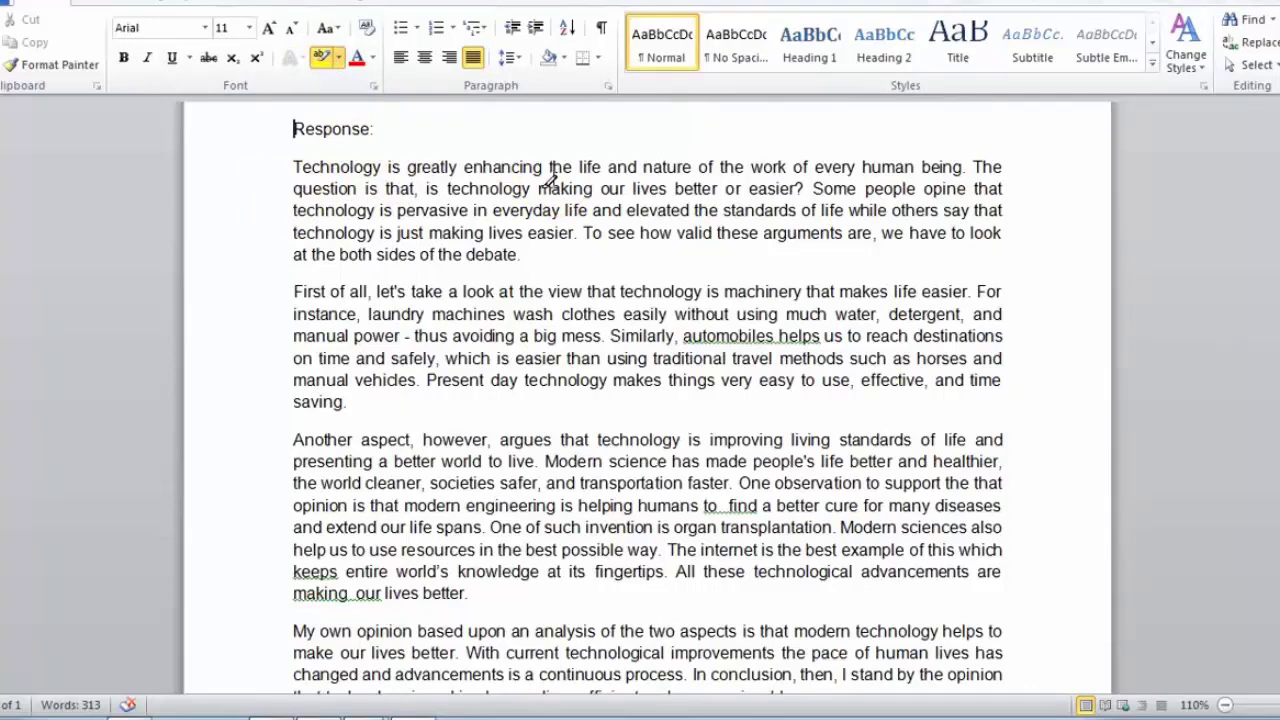
{"action": "scroll", "coordinate": [428, 380], "scroll_direction": "down", "scroll_amount": 1}
{"action": "scroll", "coordinate": [423, 374], "scroll_direction": "up", "scroll_amount": 1}
{"action": "scroll", "coordinate": [430, 345], "scroll_direction": "down", "scroll_amount": 1}
{"action": "scroll", "coordinate": [428, 337], "scroll_direction": "up", "scroll_amount": 1}
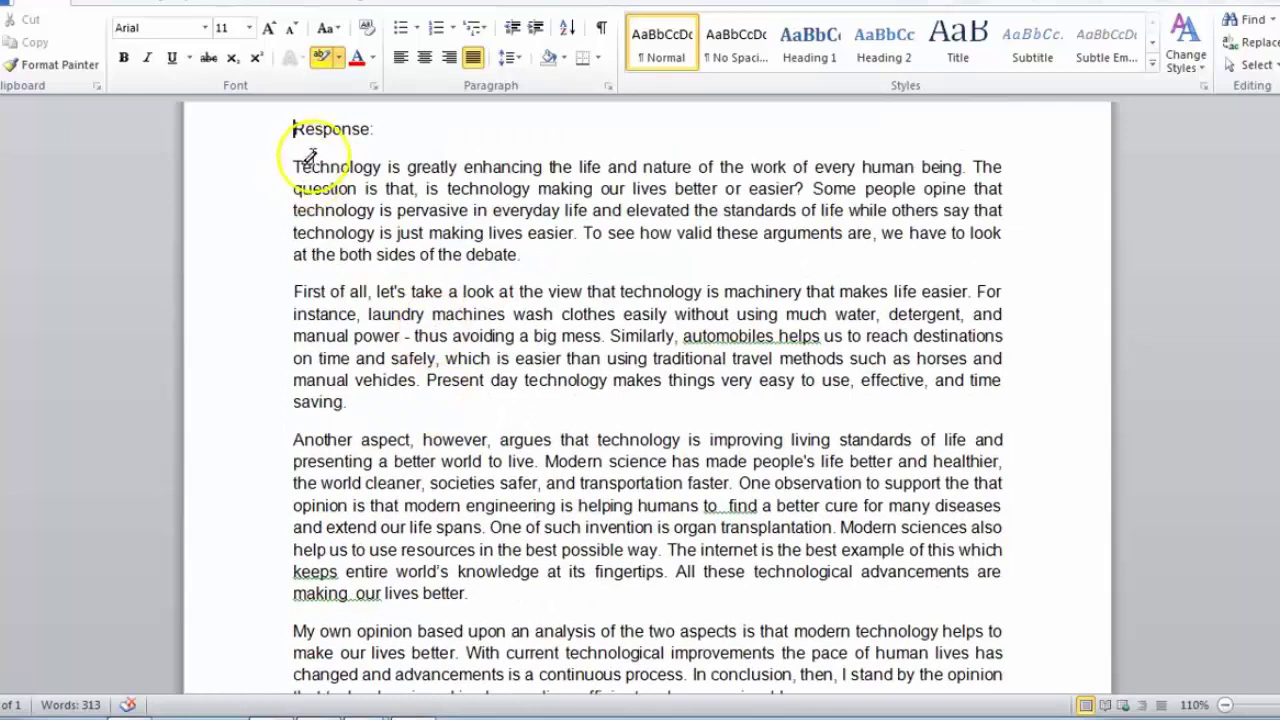
{"action": "scroll", "coordinate": [591, 352], "scroll_direction": "down", "scroll_amount": 1}
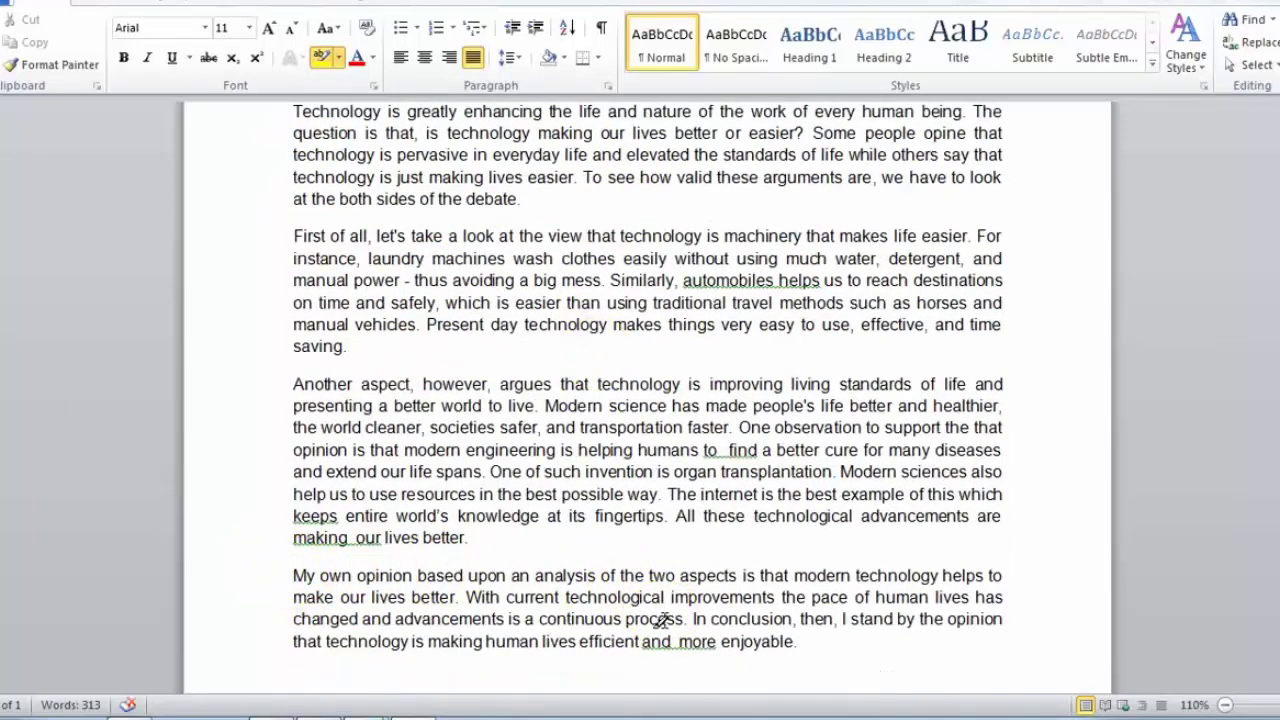
{"action": "scroll", "coordinate": [662, 620], "scroll_direction": "up", "scroll_amount": 1}
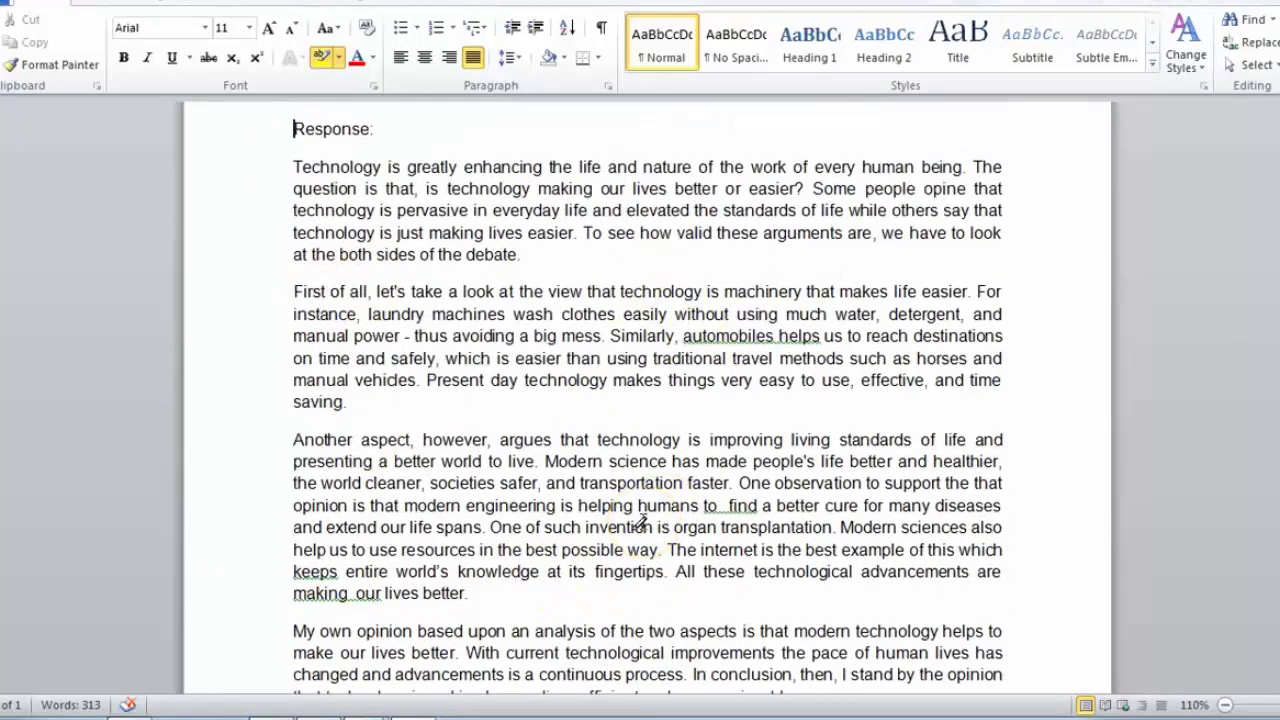
{"action": "key", "text": "alt+r"}
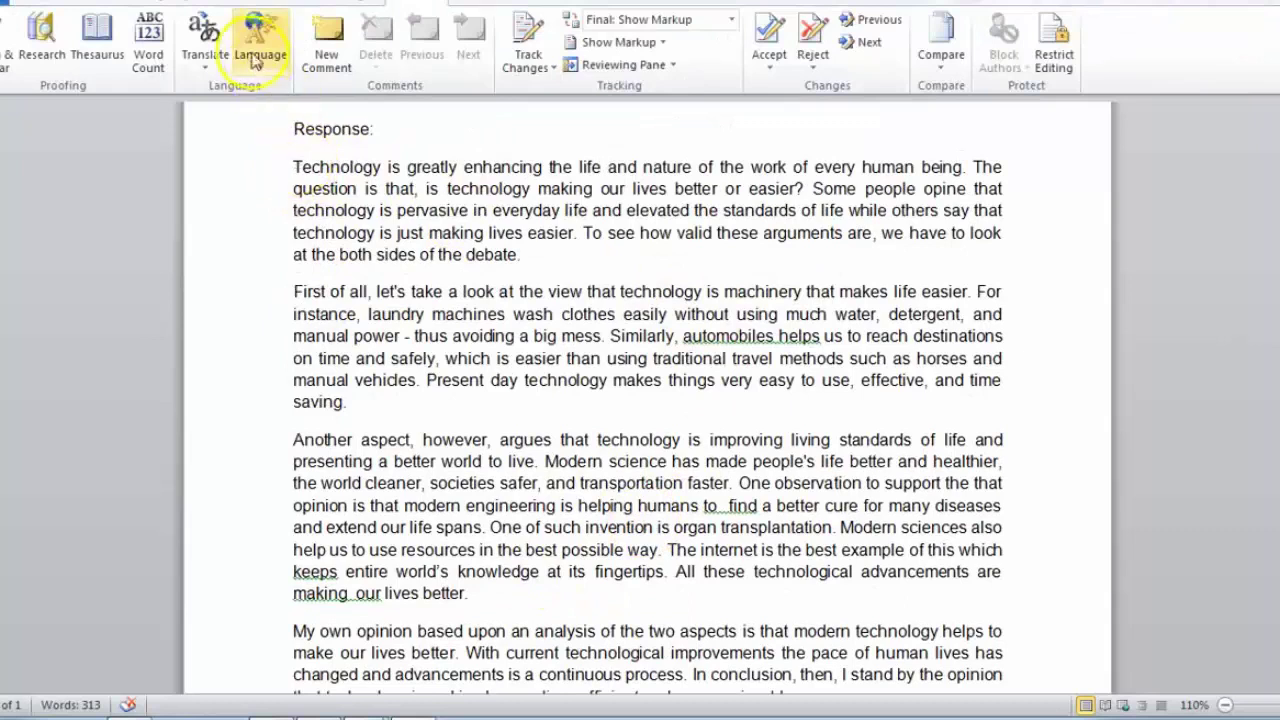
{"action": "left_click", "coordinate": [62, 5]}
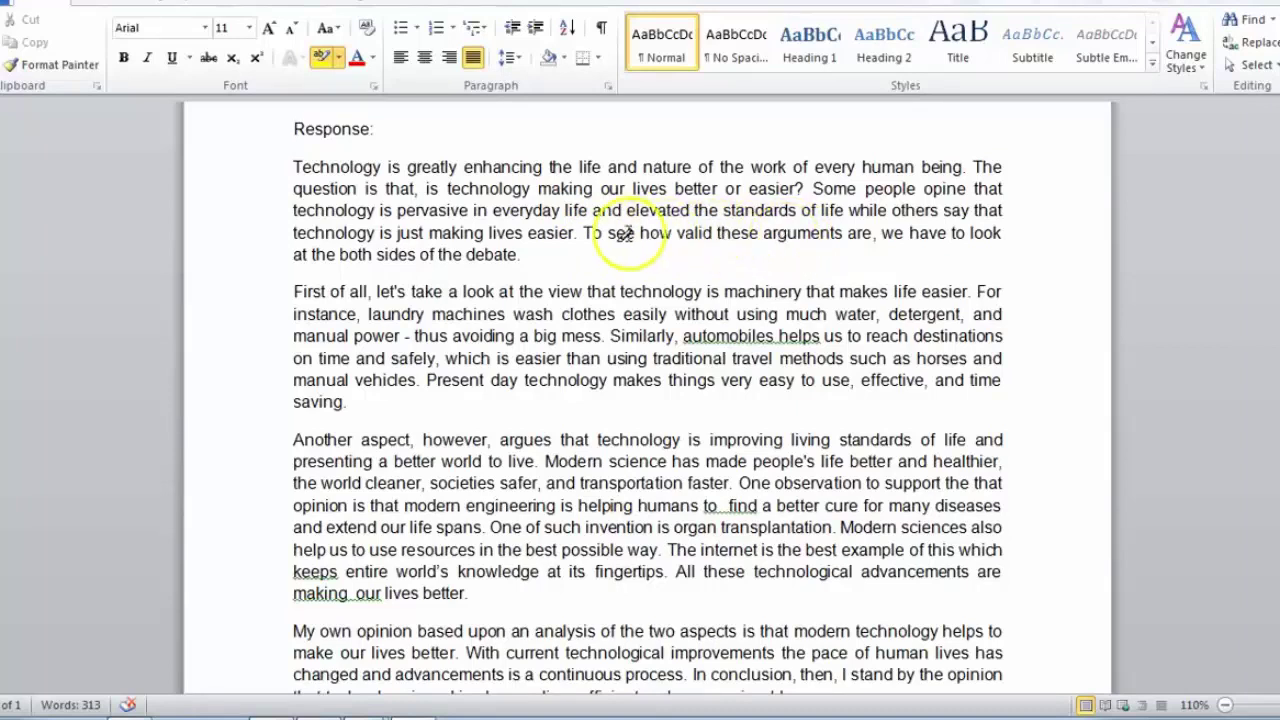
- Highlight the intro's both-sides-of-the-debate thesis sentence in yellow and end it with a period
{"action": "left_click_drag", "start_coordinate": [585, 234], "coordinate": [518, 254]}
{"action": "scroll", "coordinate": [329, 166], "scroll_direction": "down", "scroll_amount": 2}
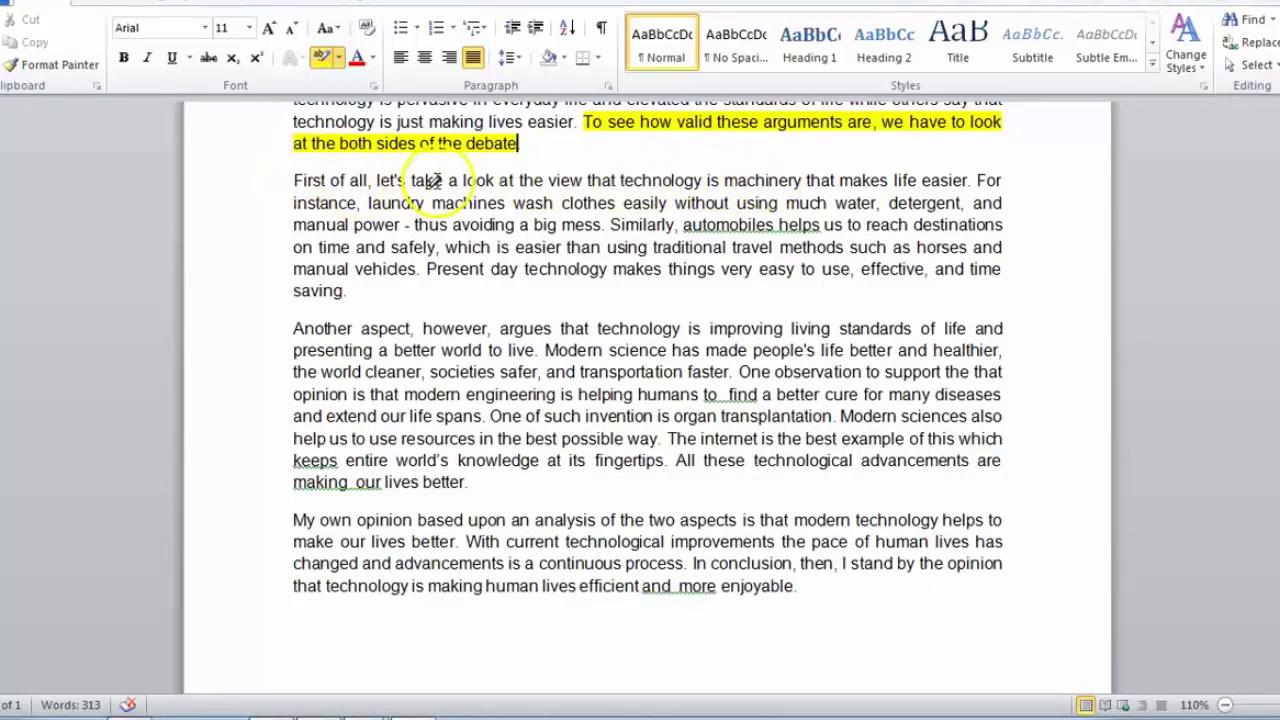
{"action": "type", "text": "."}
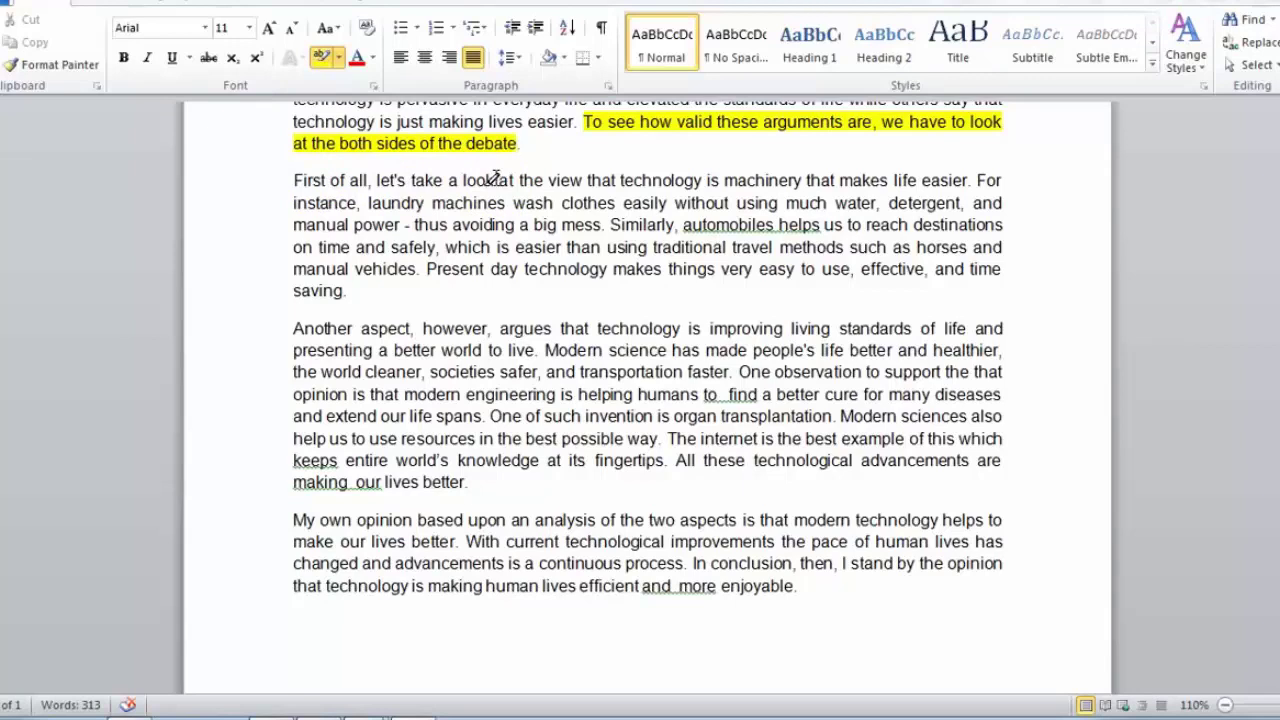
- Switch the highlighter to green and mark the transition 'First of all,'
{"action": "left_click", "coordinate": [339, 57]}
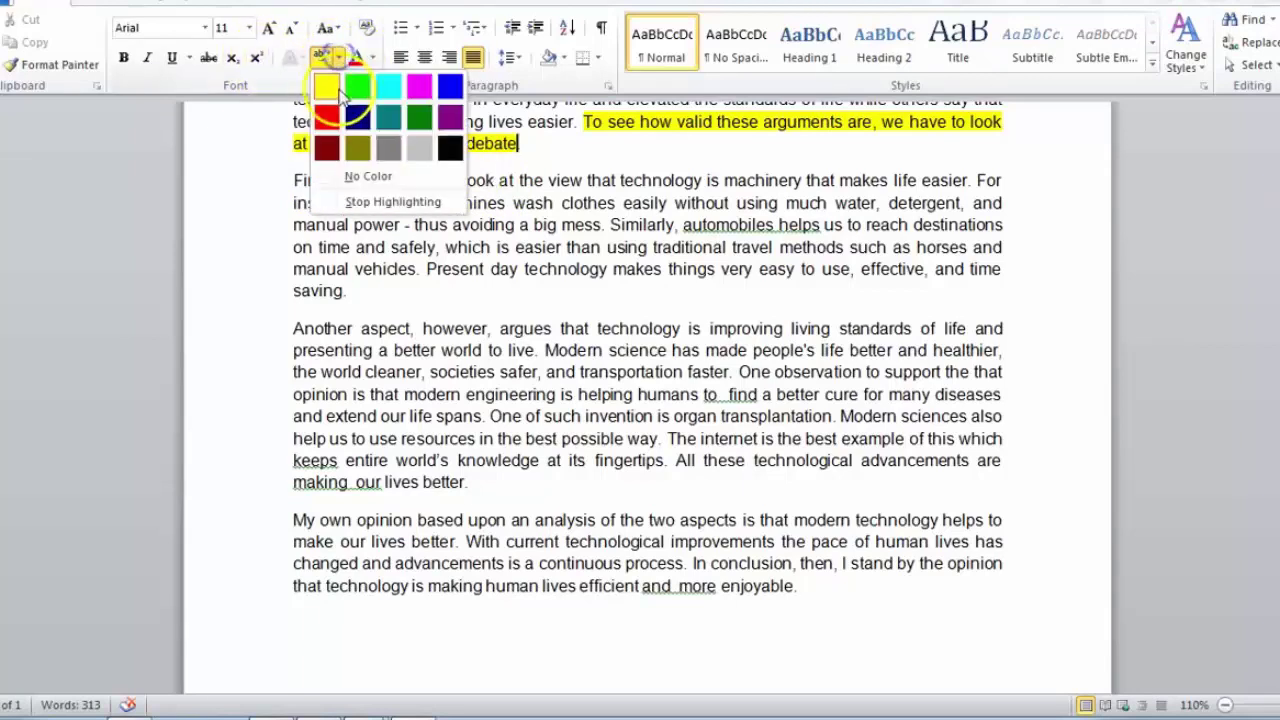
{"action": "left_click", "coordinate": [357, 87]}
{"action": "mouse_move", "coordinate": [408, 180]}
{"action": "left_mouse_down"}
{"action": "mouse_move", "coordinate": [337, 179]}
{"action": "mouse_move", "coordinate": [423, 177]}
{"action": "left_mouse_up"}
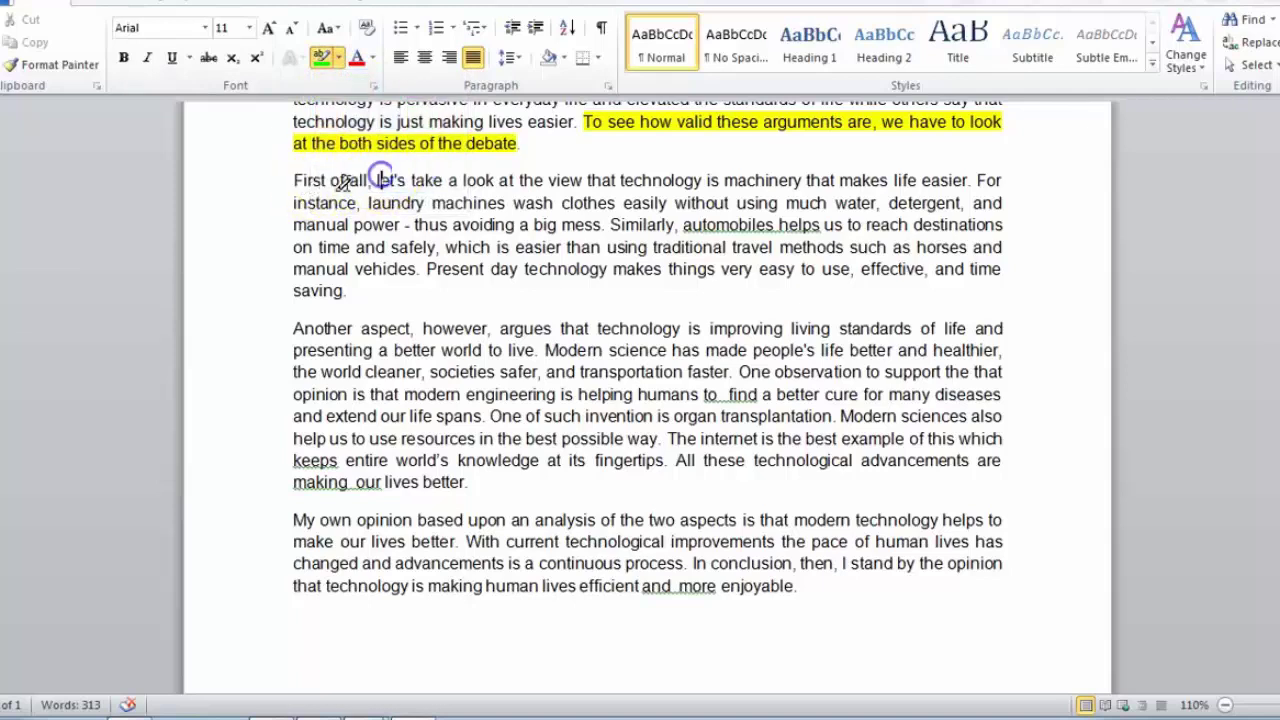
{"action": "left_click_drag", "start_coordinate": [294, 178], "coordinate": [372, 180]}
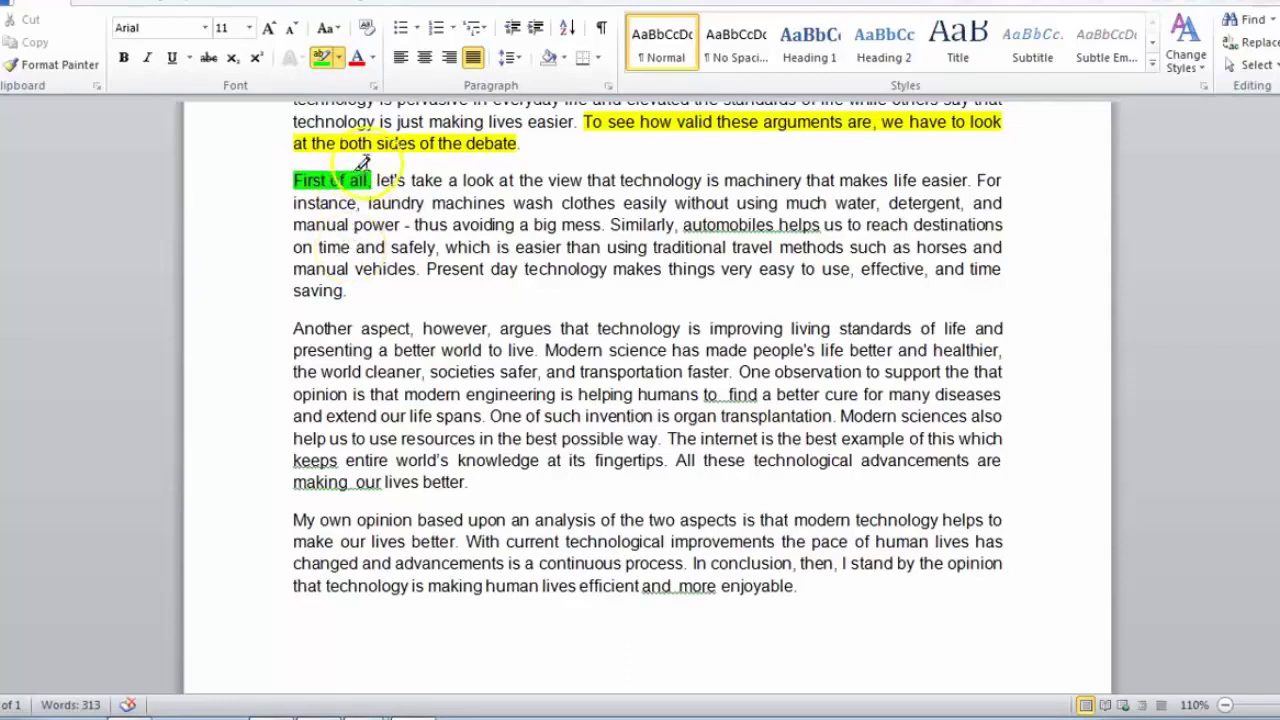
- Switch the highlighter back to yellow and mark 'life easier. For' in the first body paragraph
{"action": "left_click", "coordinate": [296, 180]}
{"action": "left_click_drag", "start_coordinate": [296, 180], "coordinate": [378, 180]}
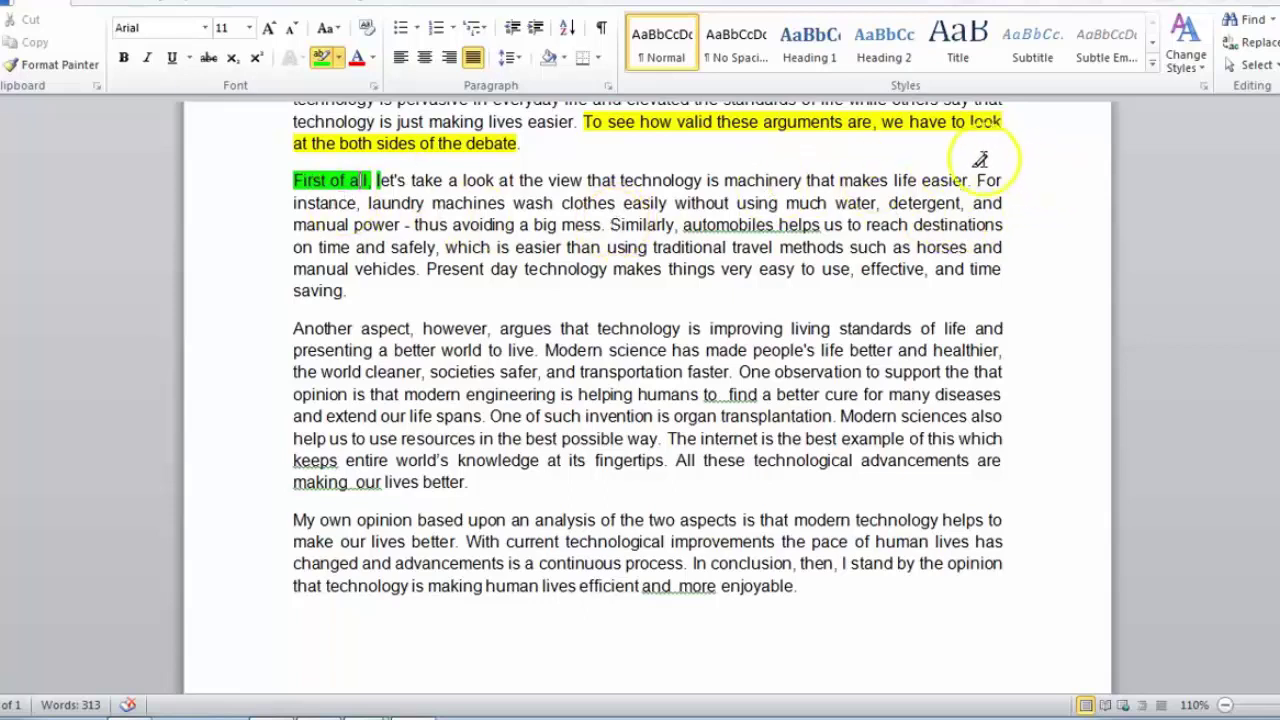
{"action": "left_click", "coordinate": [339, 57]}
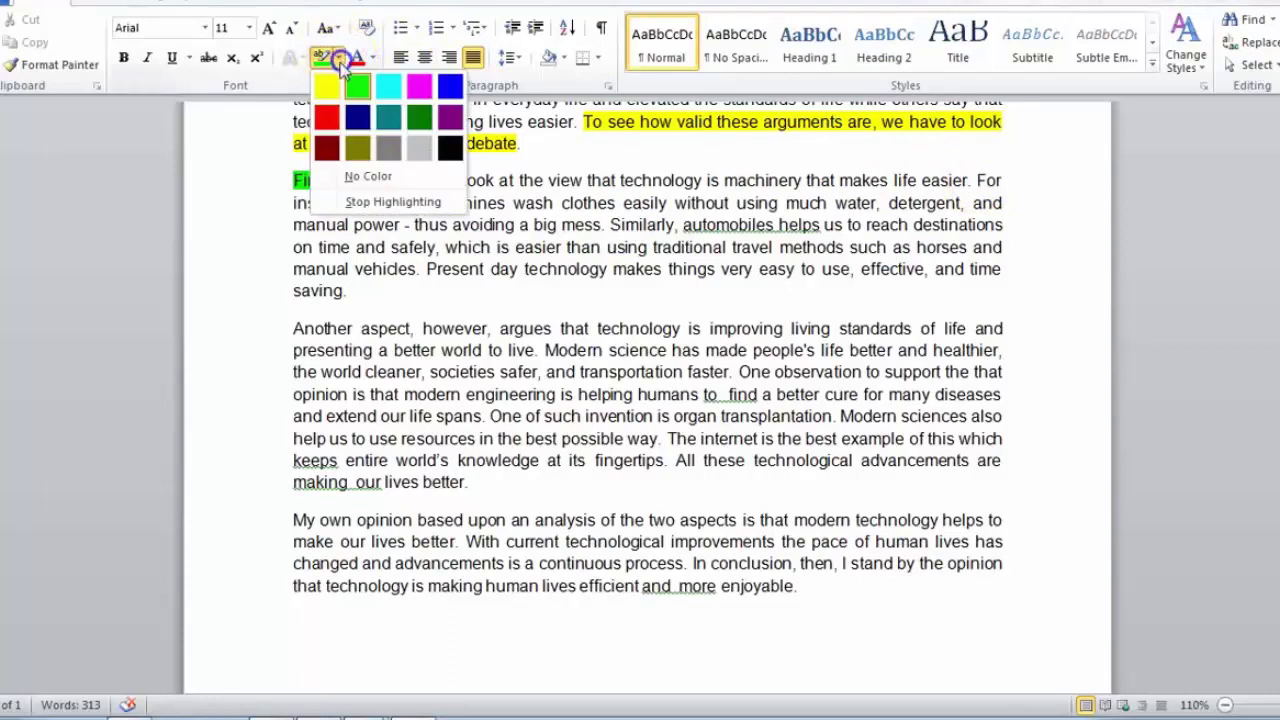
{"action": "left_click", "coordinate": [347, 87]}
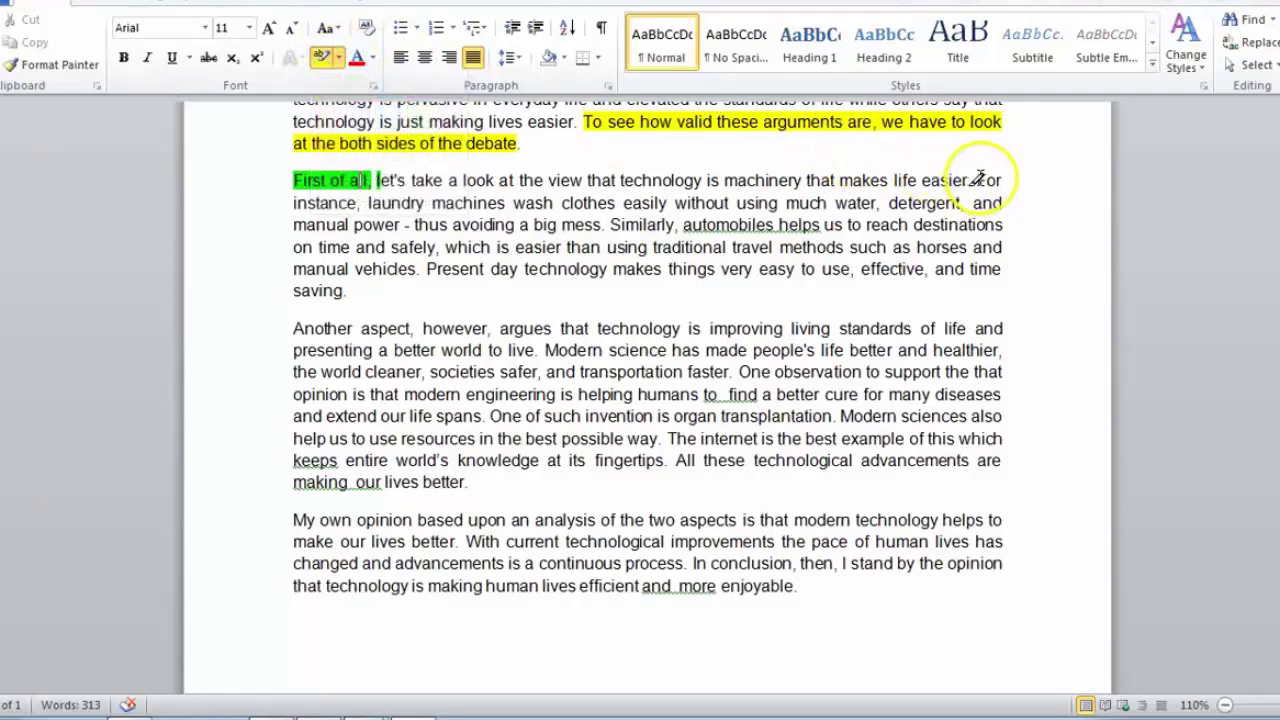
{"action": "left_click_drag", "start_coordinate": [978, 178], "coordinate": [895, 179]}
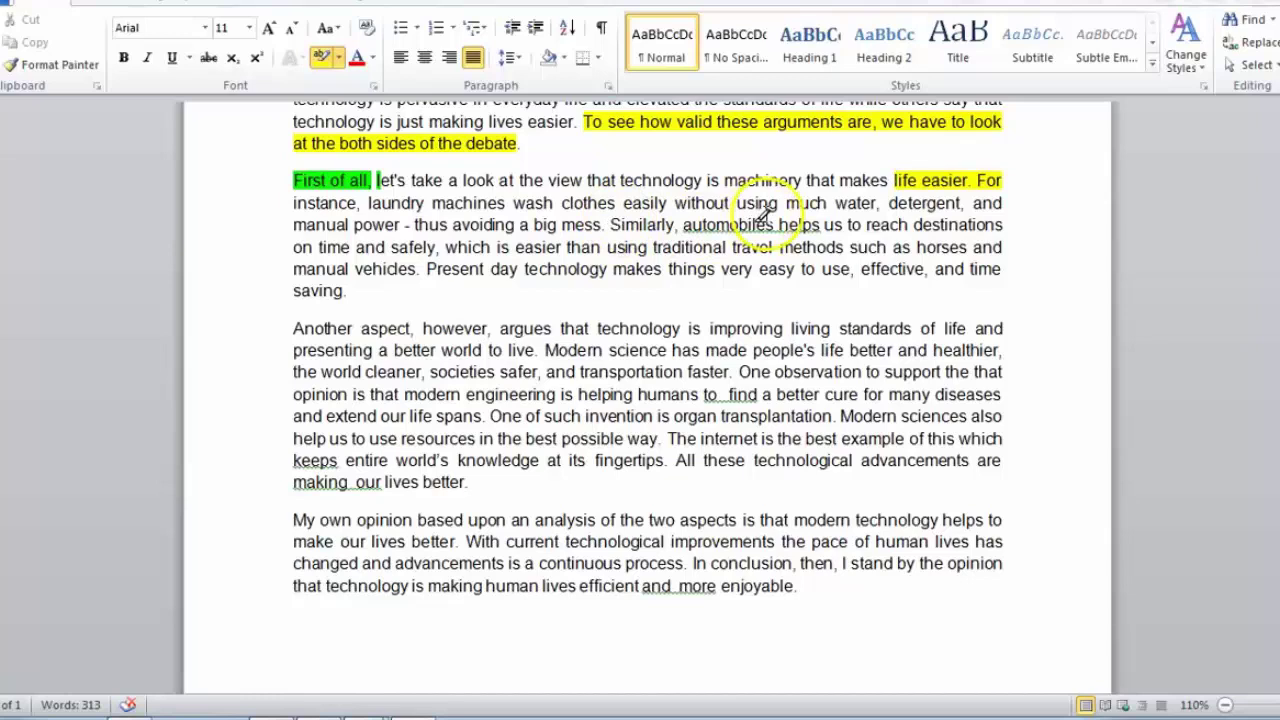
{"action": "left_click", "coordinate": [893, 180]}
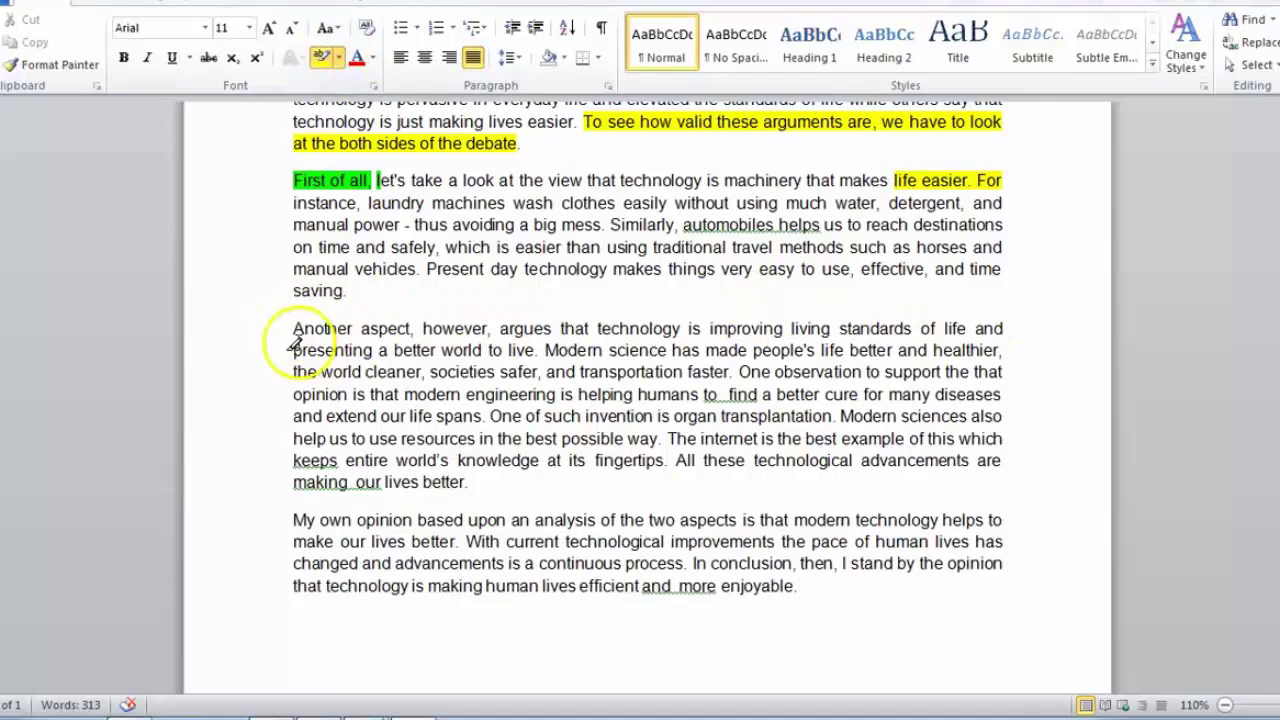
- Highlight the conclusion's opening sentence, ending 'make our lives better.', in yellow
{"action": "left_click", "coordinate": [527, 350]}
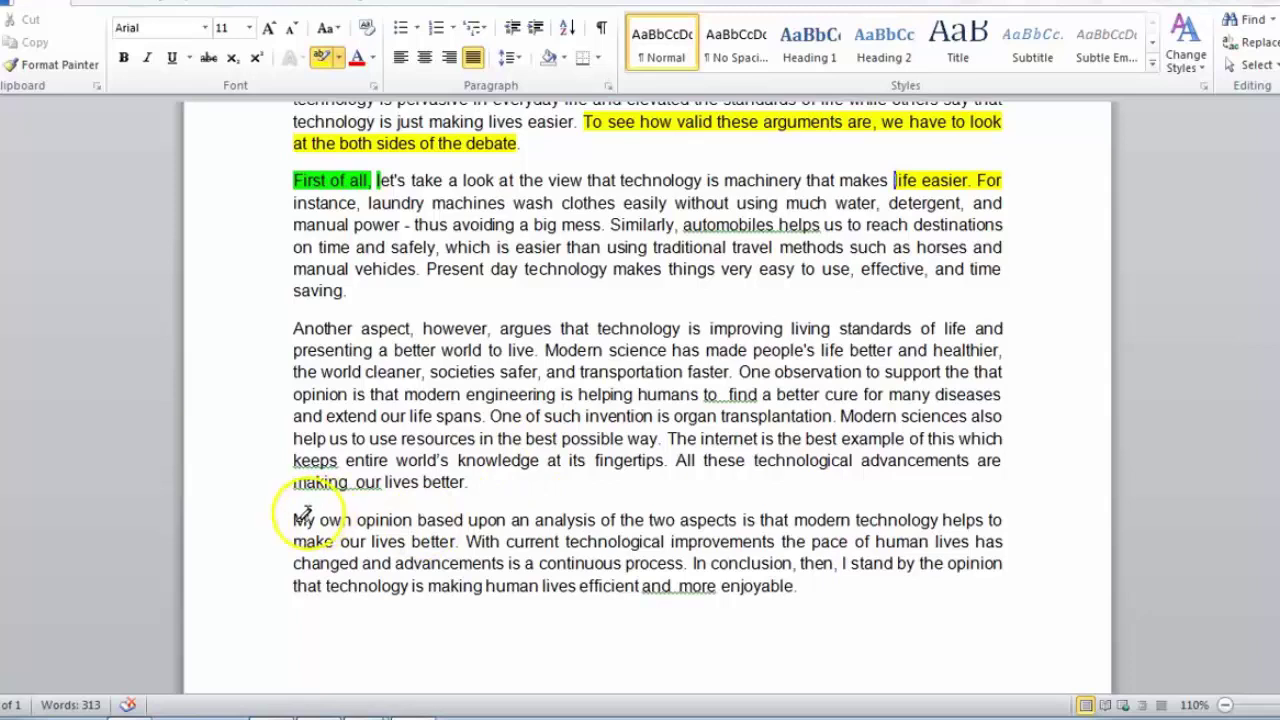
{"action": "mouse_move", "coordinate": [294, 520]}
{"action": "left_mouse_down"}
{"action": "mouse_move", "coordinate": [480, 537]}
{"action": "mouse_move", "coordinate": [458, 540]}
{"action": "left_mouse_up"}
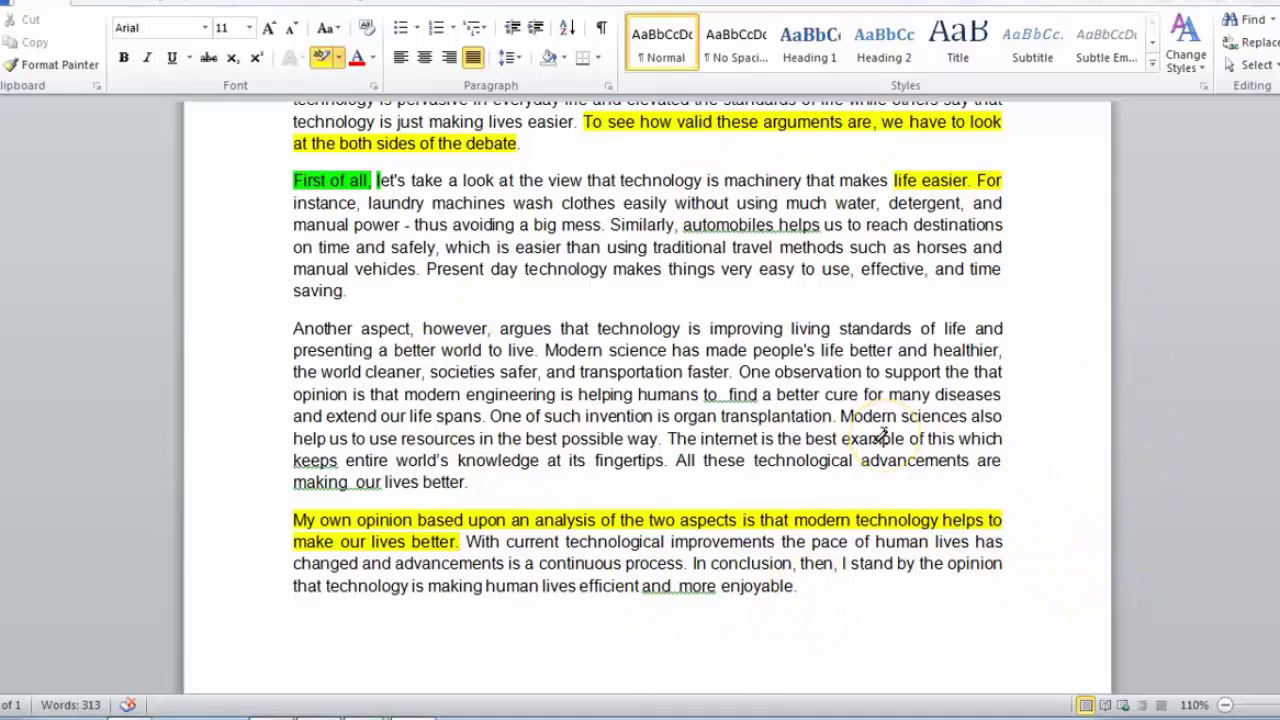
- Undo the two most recent highlights with Ctrl+Z
{"action": "key", "text": "ctrl+z"}
{"action": "key", "text": "ctrl+z"}
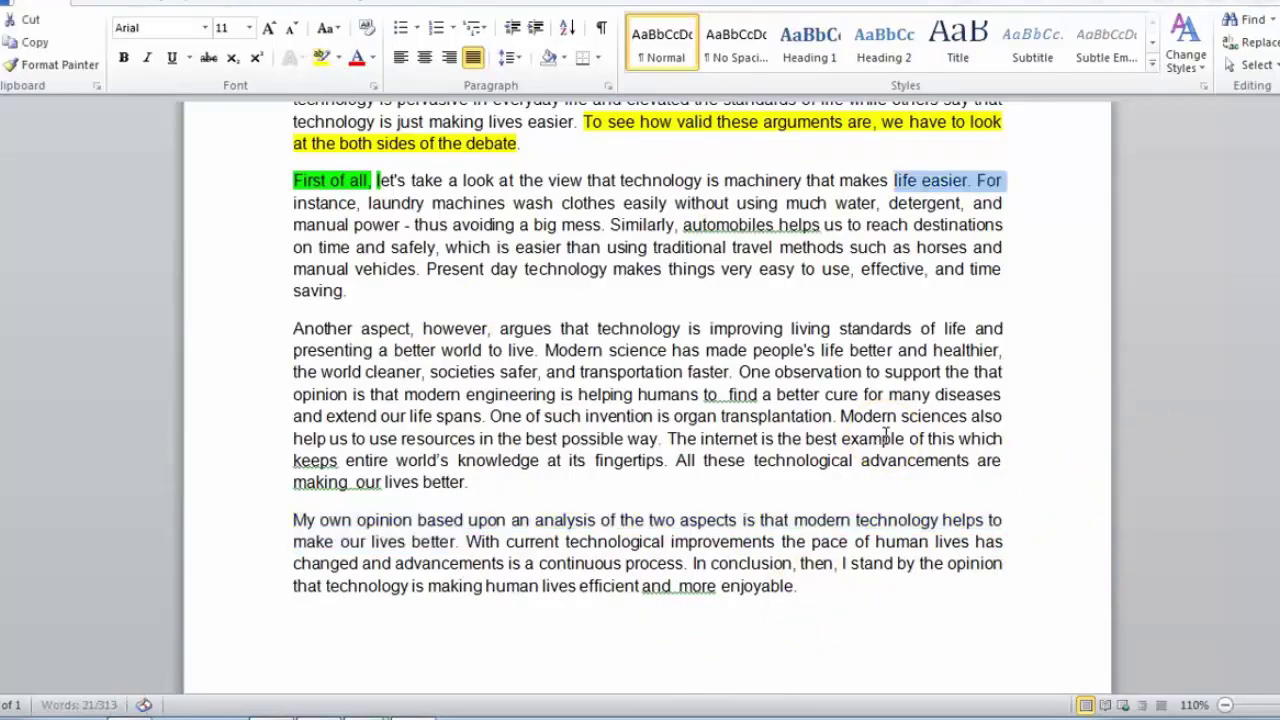
{"action": "key", "text": "ctrl+z"}
{"action": "key", "text": "ctrl+z"}
{"action": "key", "text": "ctrl+z"}
{"action": "scroll", "coordinate": [885, 437], "scroll_direction": "up", "scroll_amount": 3}
{"action": "scroll", "coordinate": [885, 437], "scroll_direction": "up", "scroll_amount": 1}
{"action": "scroll", "coordinate": [914, 428], "scroll_direction": "down", "scroll_amount": 3}
{"action": "scroll", "coordinate": [1057, 403], "scroll_direction": "up", "scroll_amount": 1}
{"action": "scroll", "coordinate": [1061, 406], "scroll_direction": "down", "scroll_amount": 1}
- Fix the agreement error so the second paragraph reads 'automobiles help us'
{"action": "left_click", "coordinate": [728, 286]}
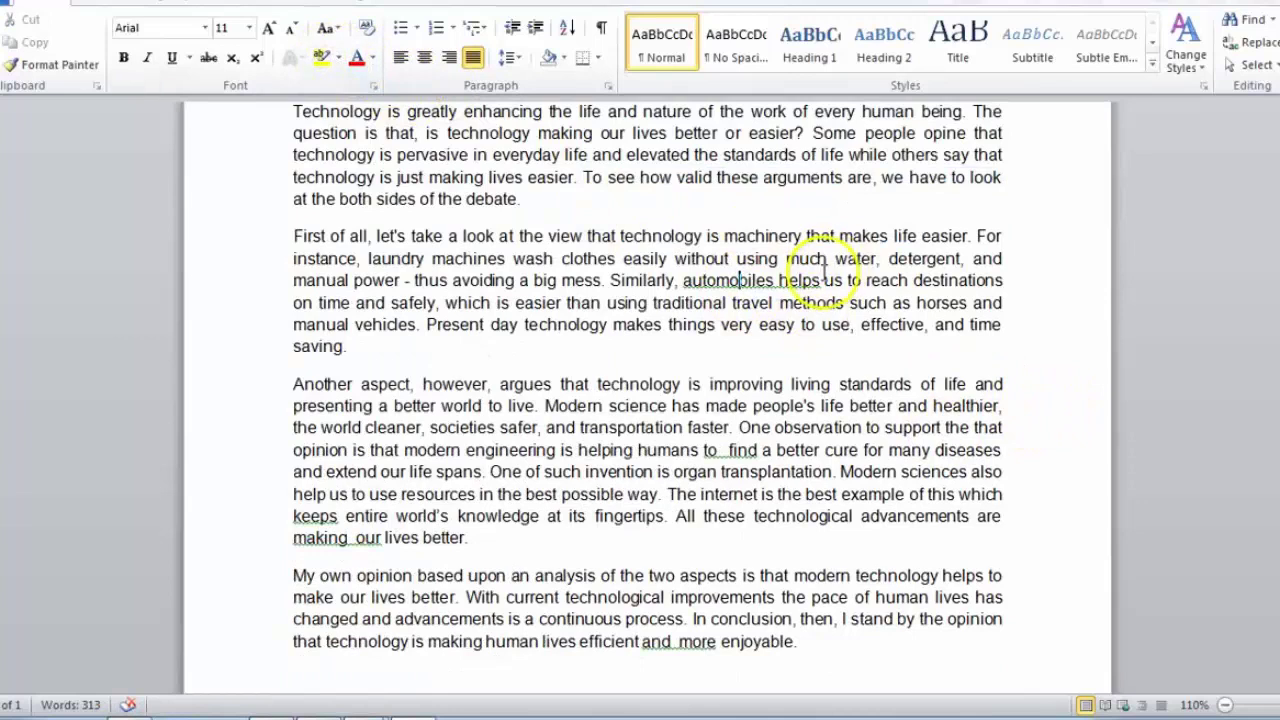
{"action": "left_click_drag", "start_coordinate": [682, 281], "coordinate": [806, 280]}
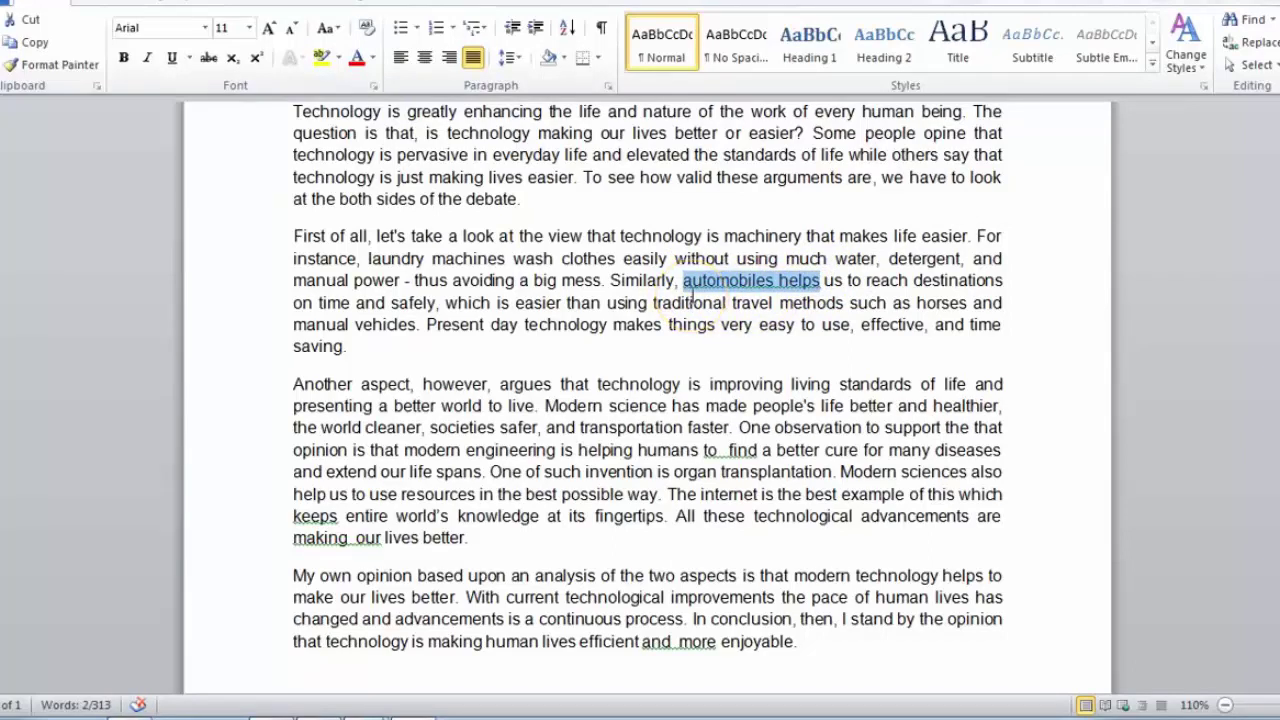
{"action": "left_click", "coordinate": [812, 282]}
{"action": "key", "text": "shift+Right"}
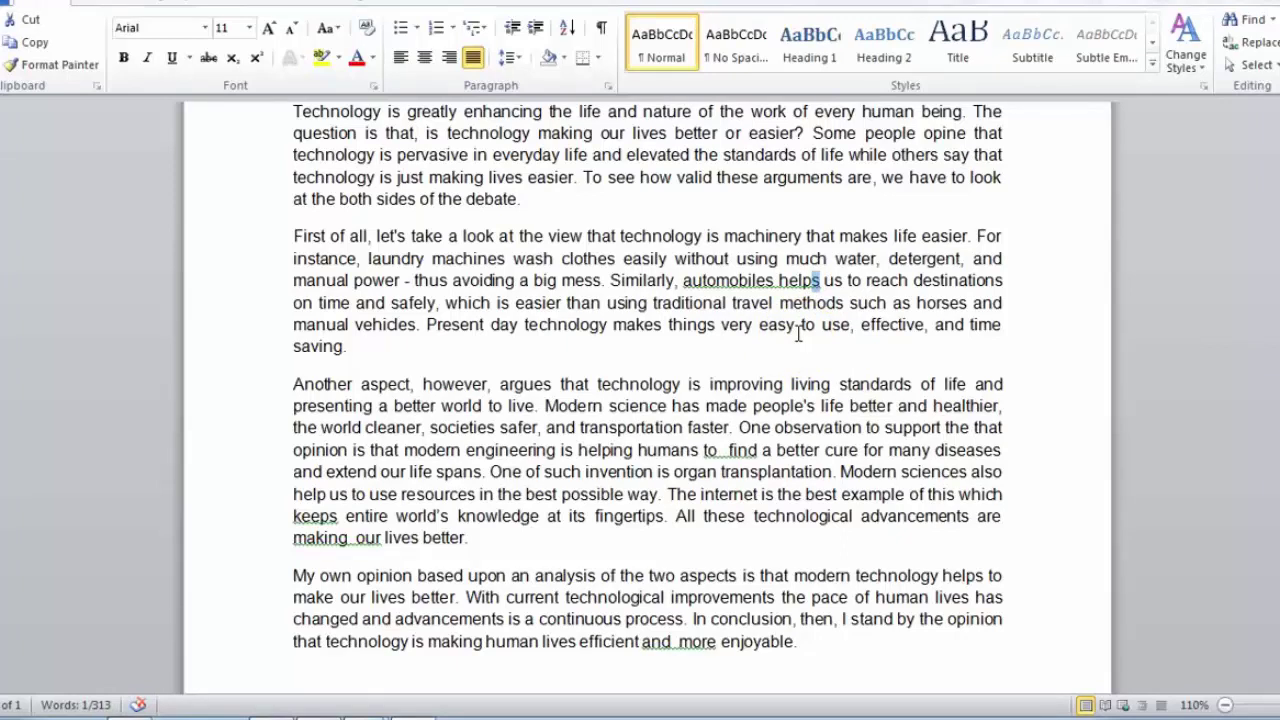
{"action": "left_click", "coordinate": [685, 281]}
{"action": "left_click_drag", "start_coordinate": [685, 281], "coordinate": [777, 279]}
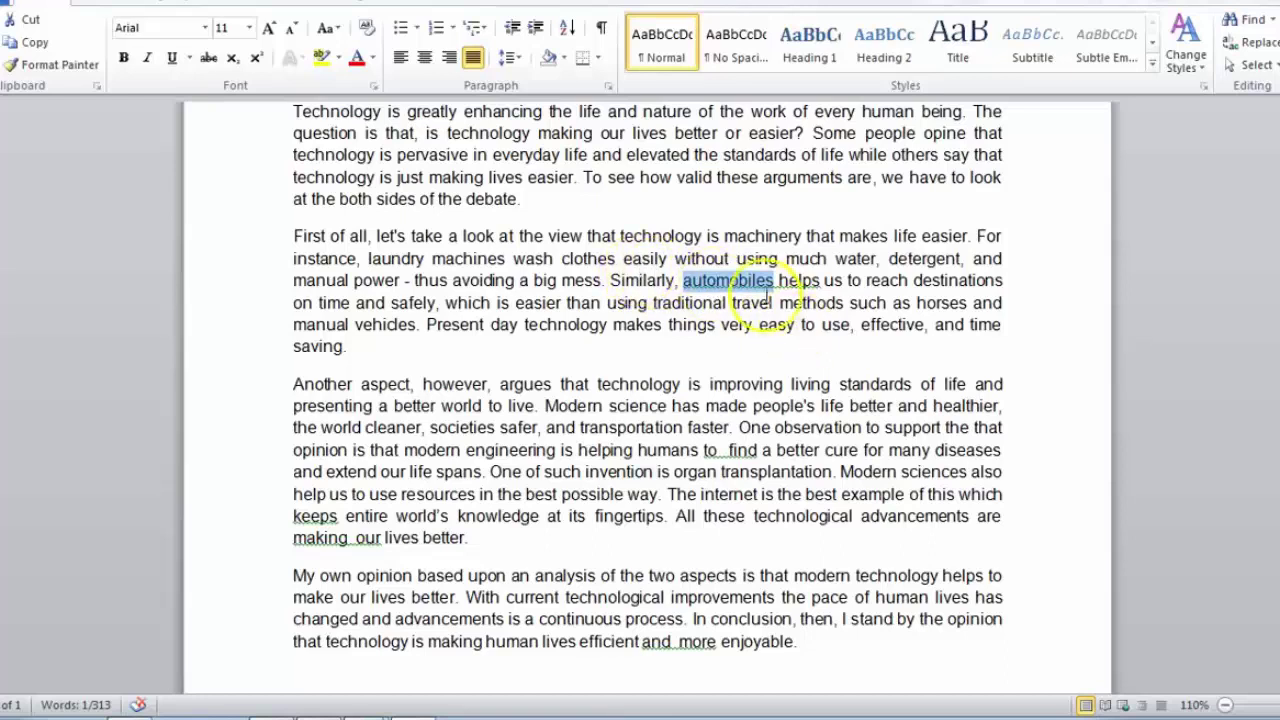
{"action": "left_click", "coordinate": [783, 280]}
{"action": "left_click_drag", "start_coordinate": [783, 280], "coordinate": [822, 280]}
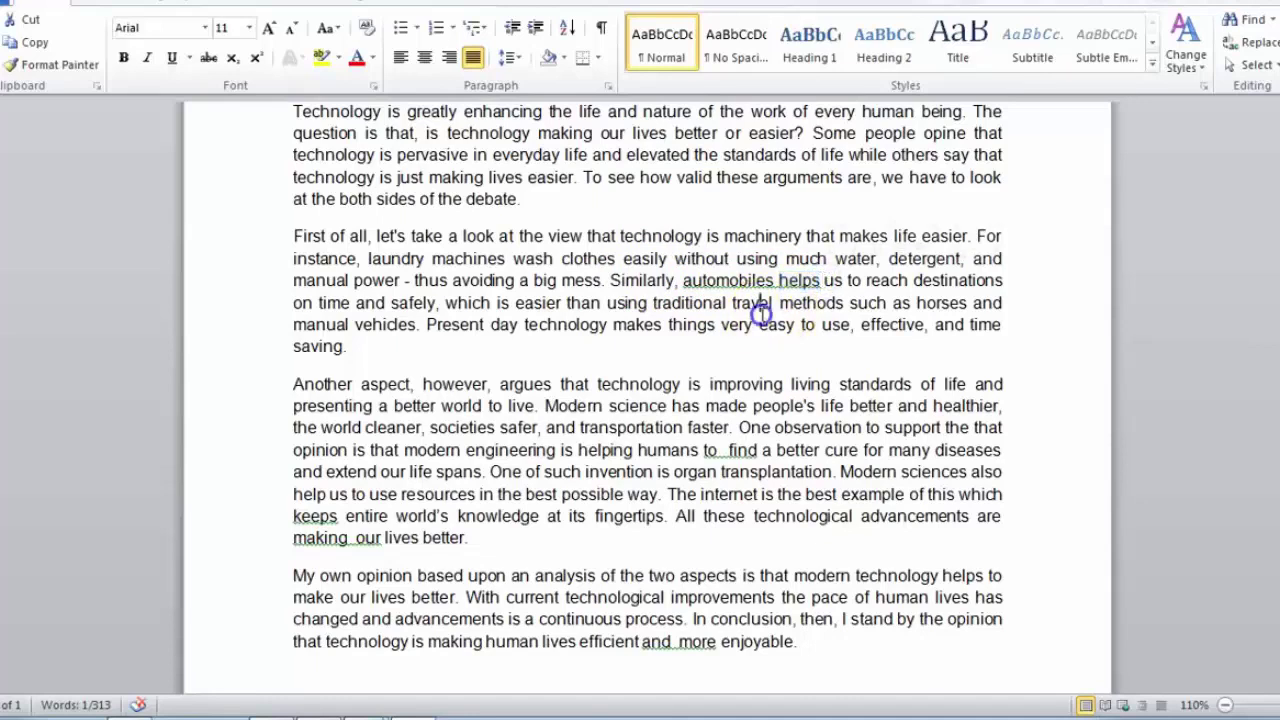
{"action": "left_click", "coordinate": [761, 302]}
{"action": "left_click", "coordinate": [802, 280]}
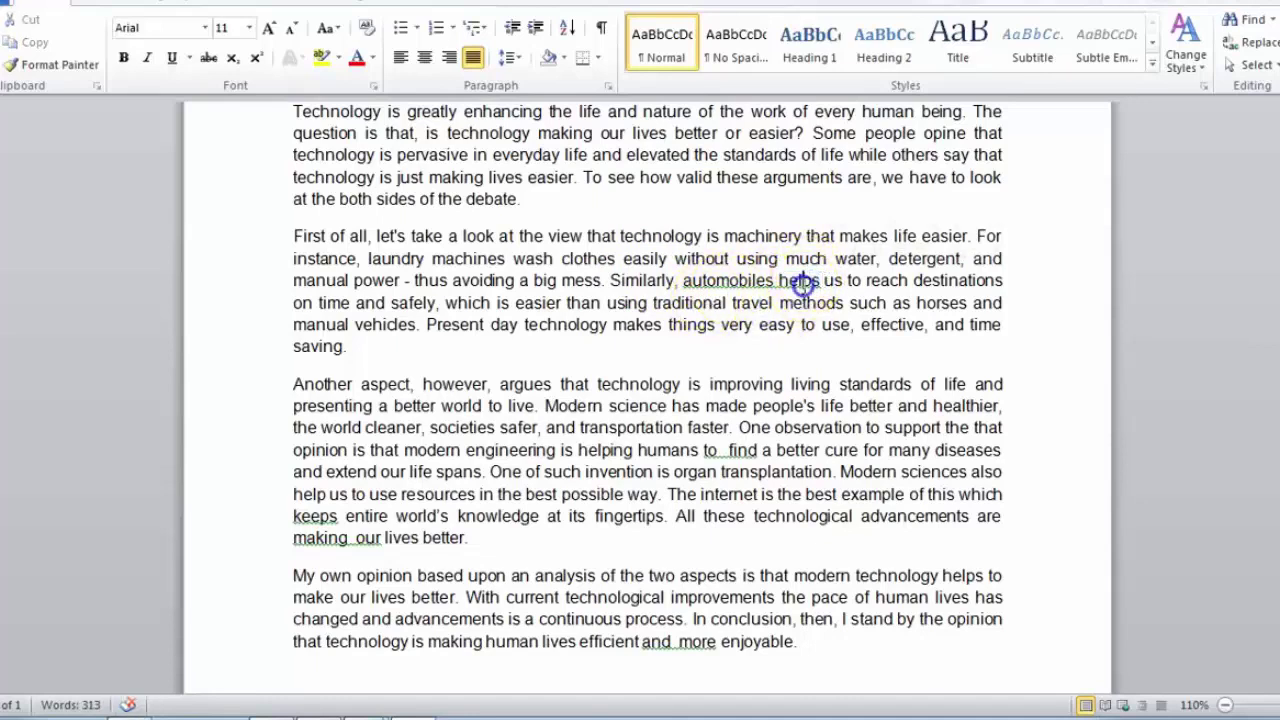
{"action": "left_click", "coordinate": [740, 281]}
{"action": "left_click", "coordinate": [805, 280]}
{"action": "key", "text": "Delete"}
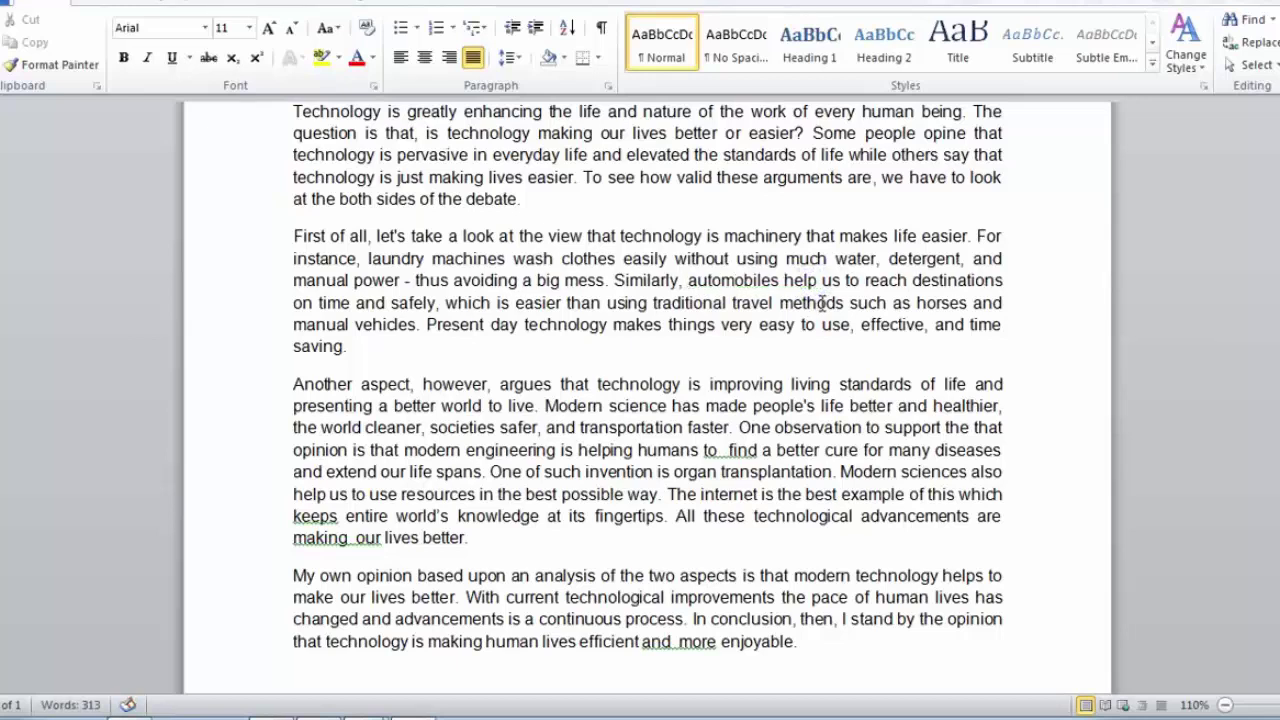
- Delete the extra space so 'humans to find' has a single space
{"action": "left_click", "coordinate": [660, 284]}
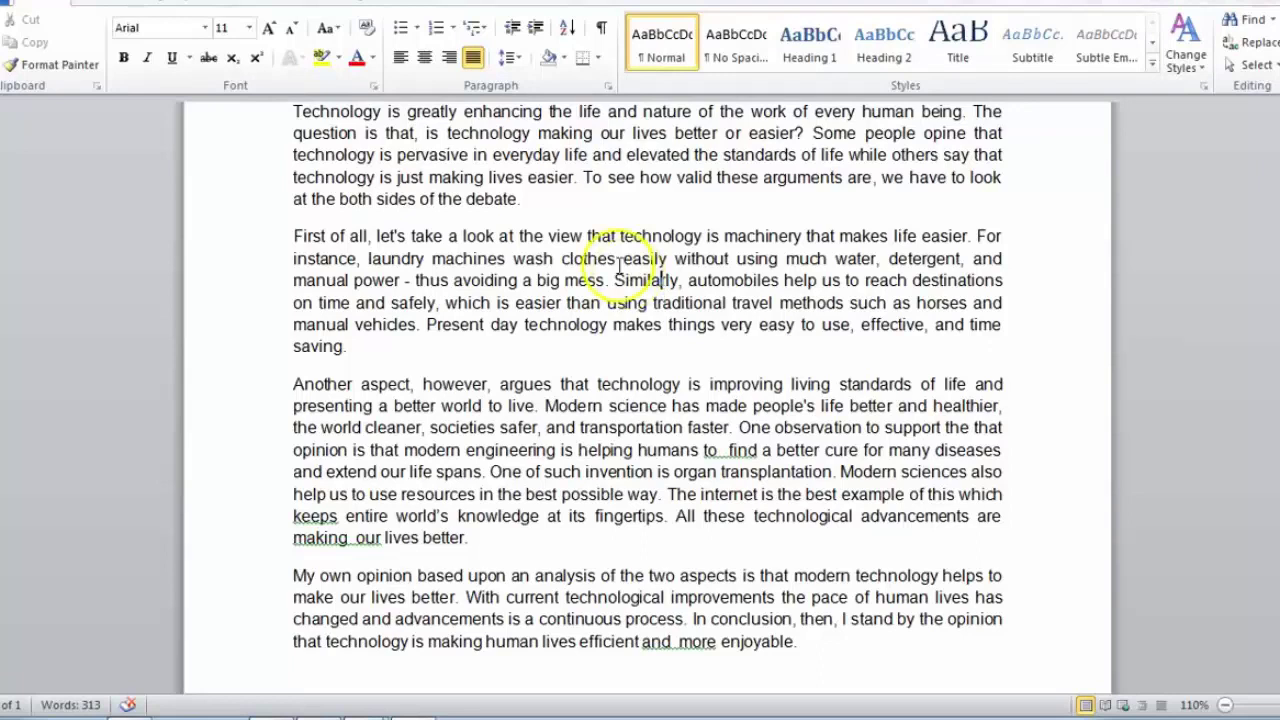
{"action": "left_click", "coordinate": [723, 450]}
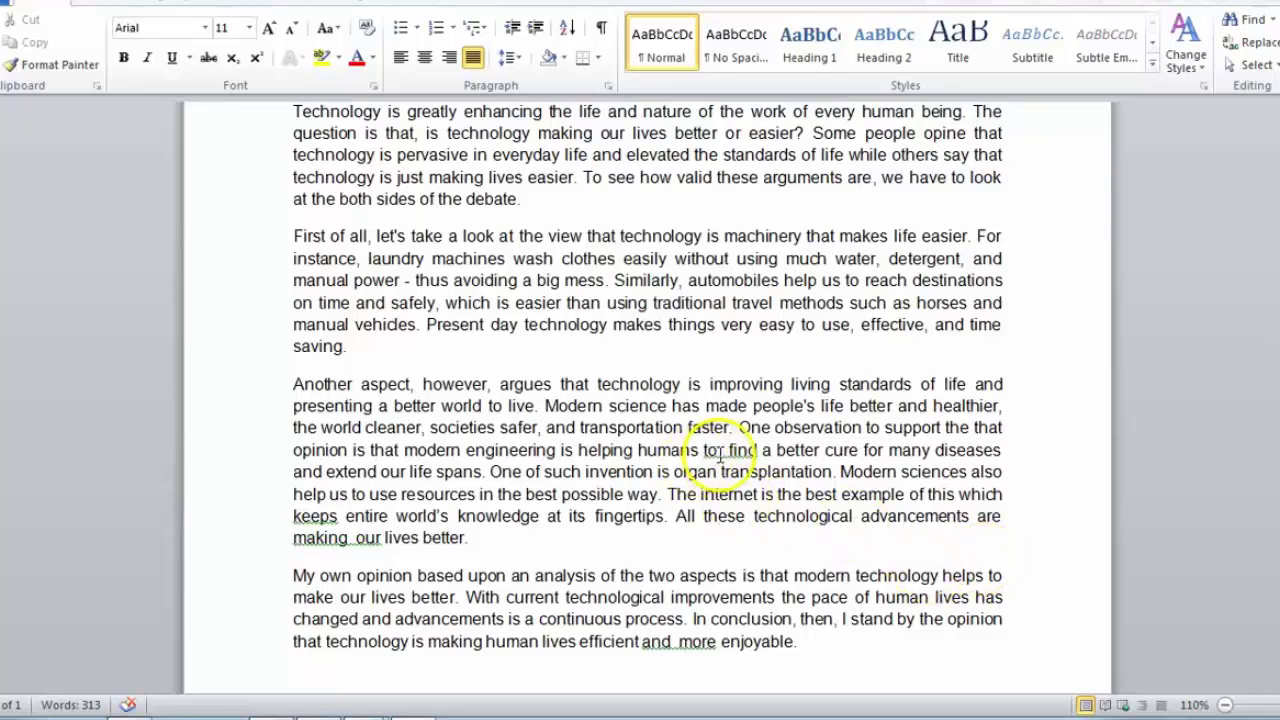
{"action": "left_click_drag", "start_coordinate": [718, 451], "coordinate": [728, 451]}
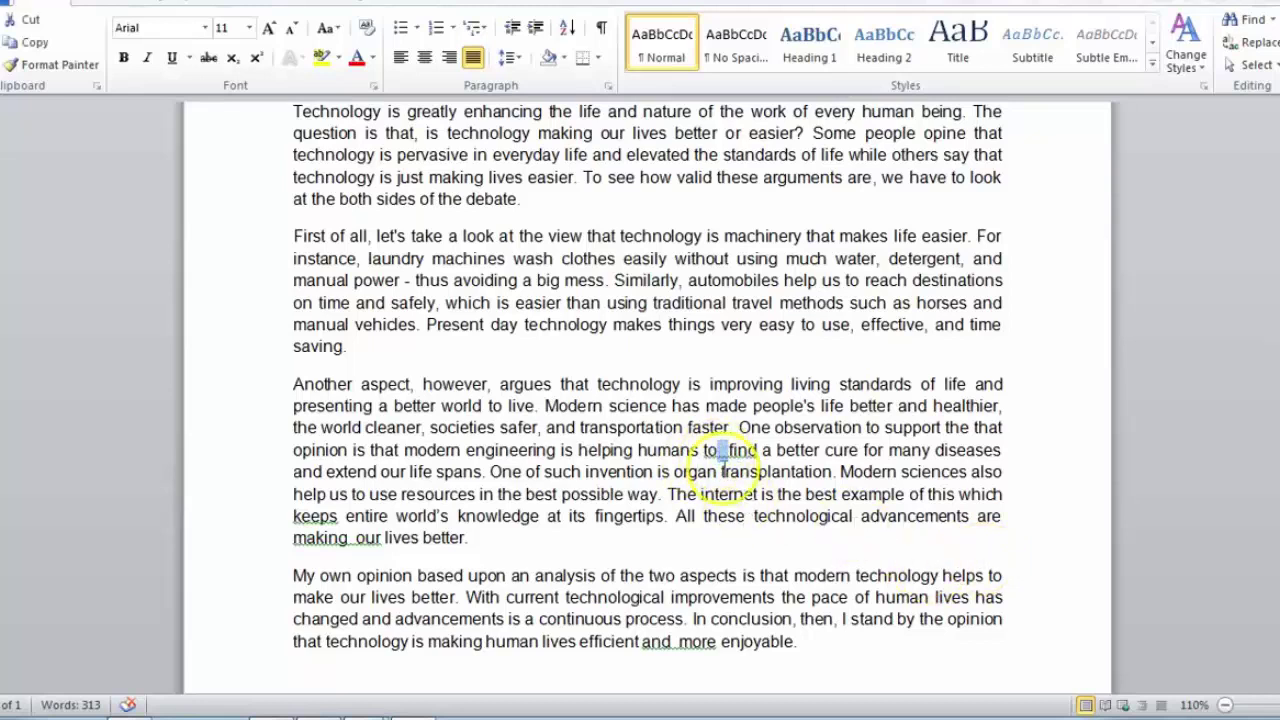
{"action": "key", "text": "Delete"}
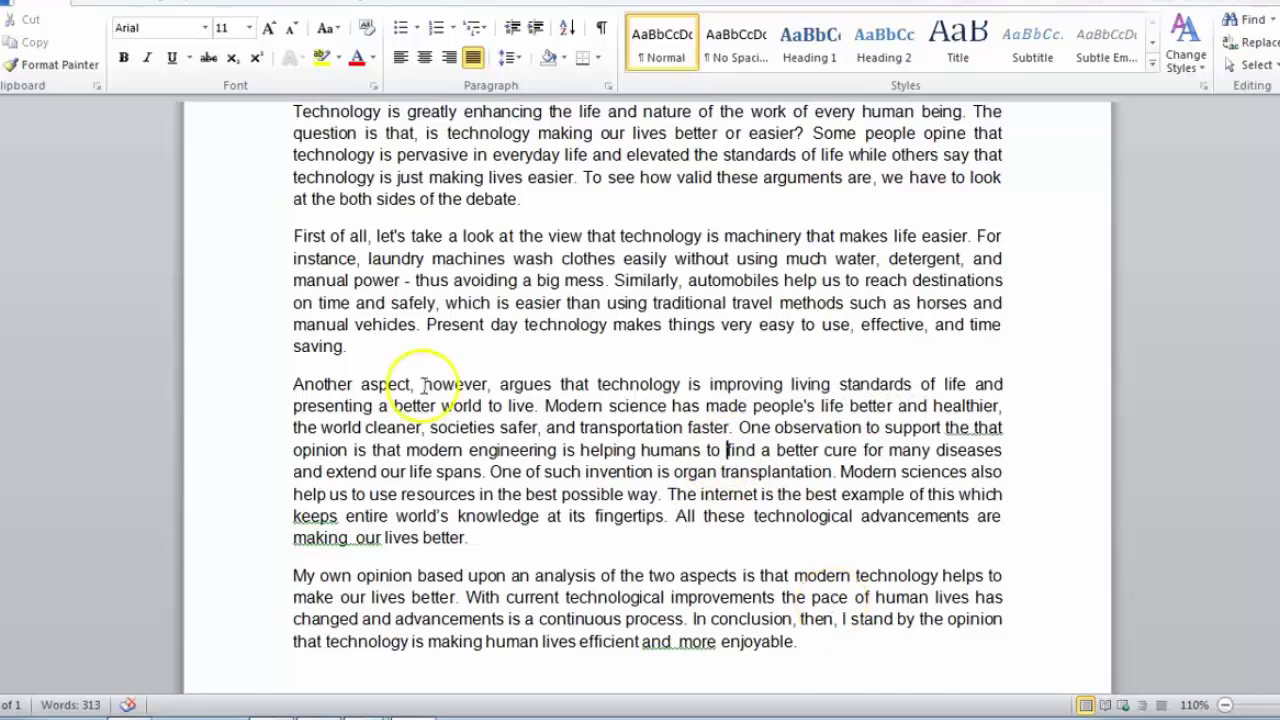
{"action": "left_click_drag", "start_coordinate": [423, 384], "coordinate": [490, 385]}
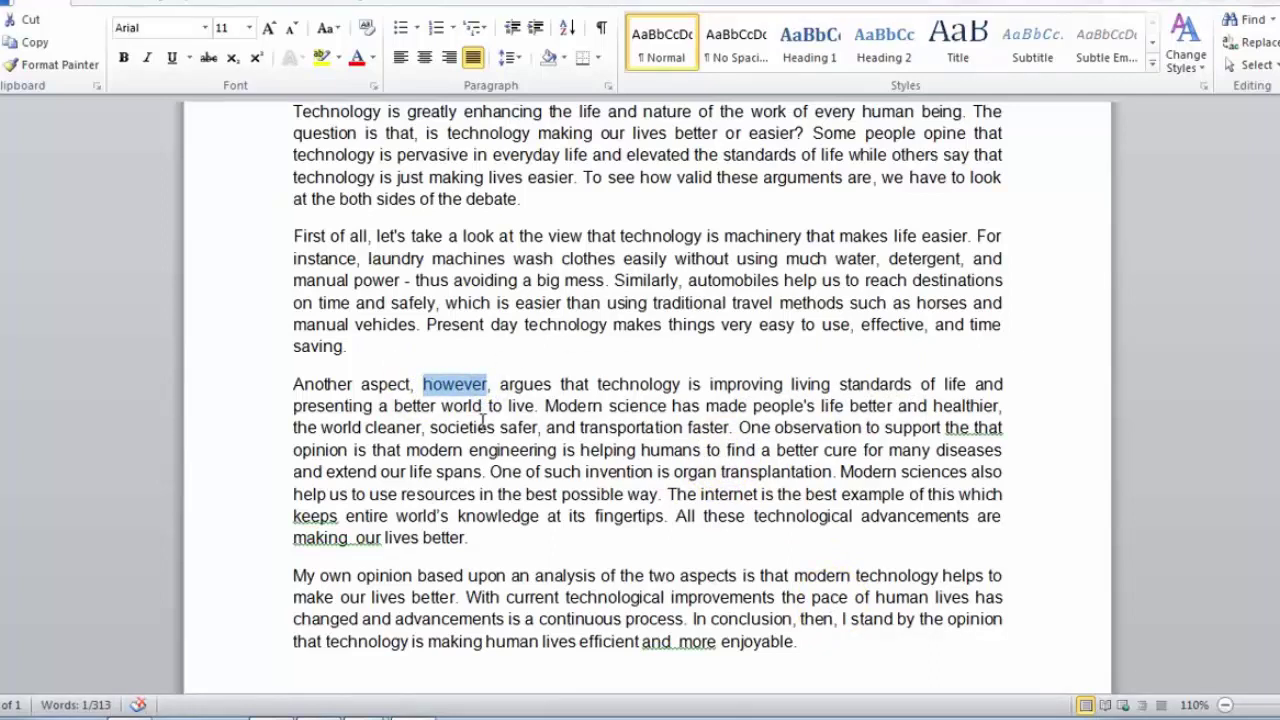
{"action": "left_click_drag", "start_coordinate": [452, 394], "coordinate": [452, 394]}
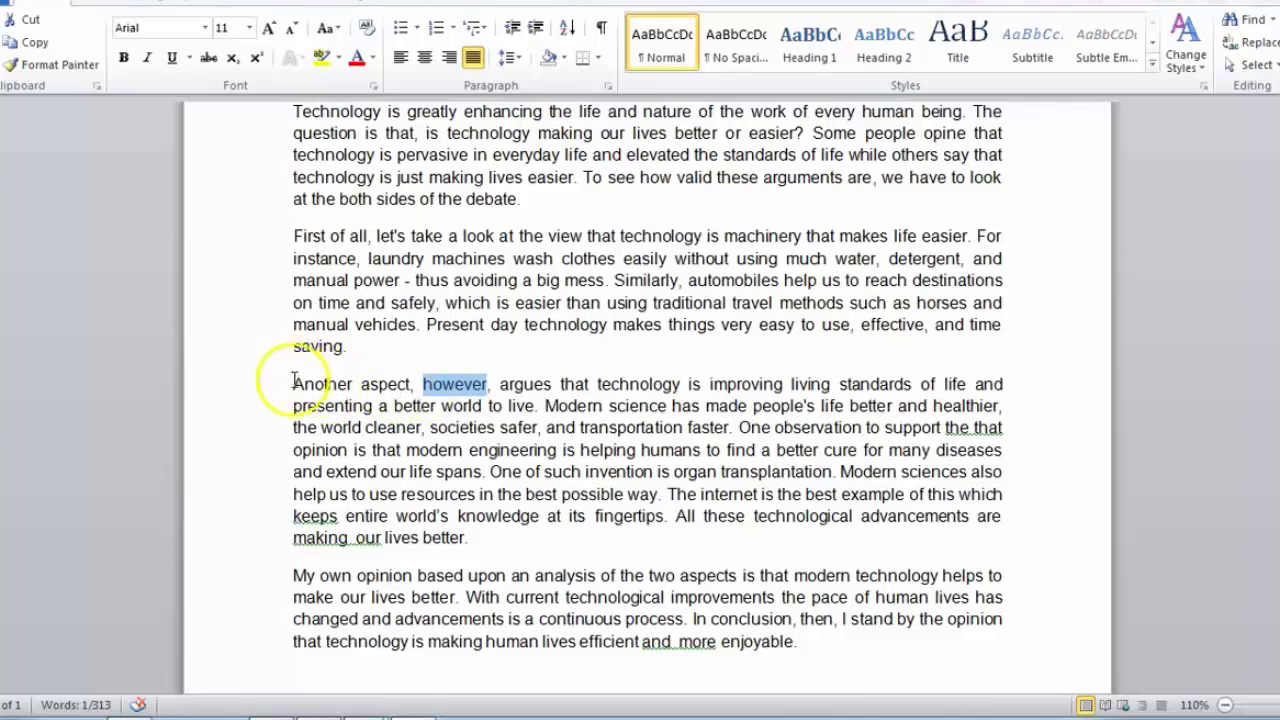
{"action": "left_click_drag", "start_coordinate": [291, 384], "coordinate": [405, 384]}
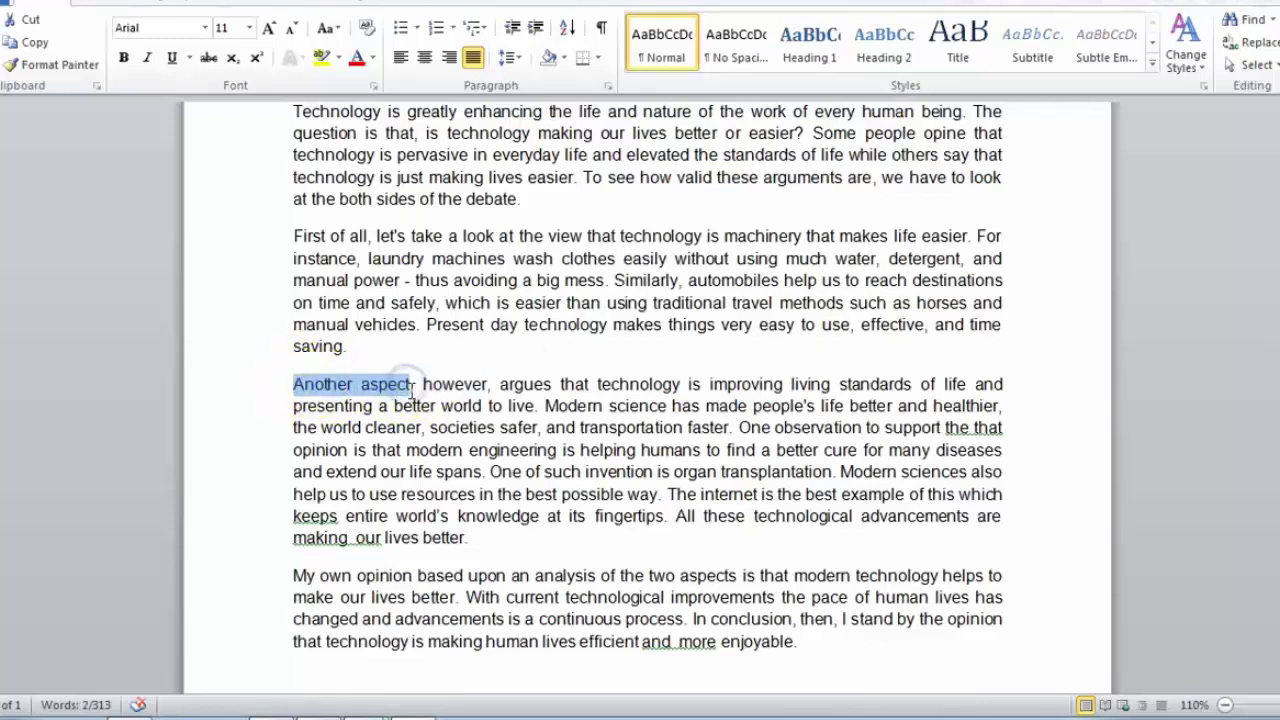
{"action": "left_click", "coordinate": [410, 386]}
{"action": "left_click", "coordinate": [490, 386]}
{"action": "left_click_drag", "start_coordinate": [411, 386], "coordinate": [489, 384]}
{"action": "key", "text": "Delete"}
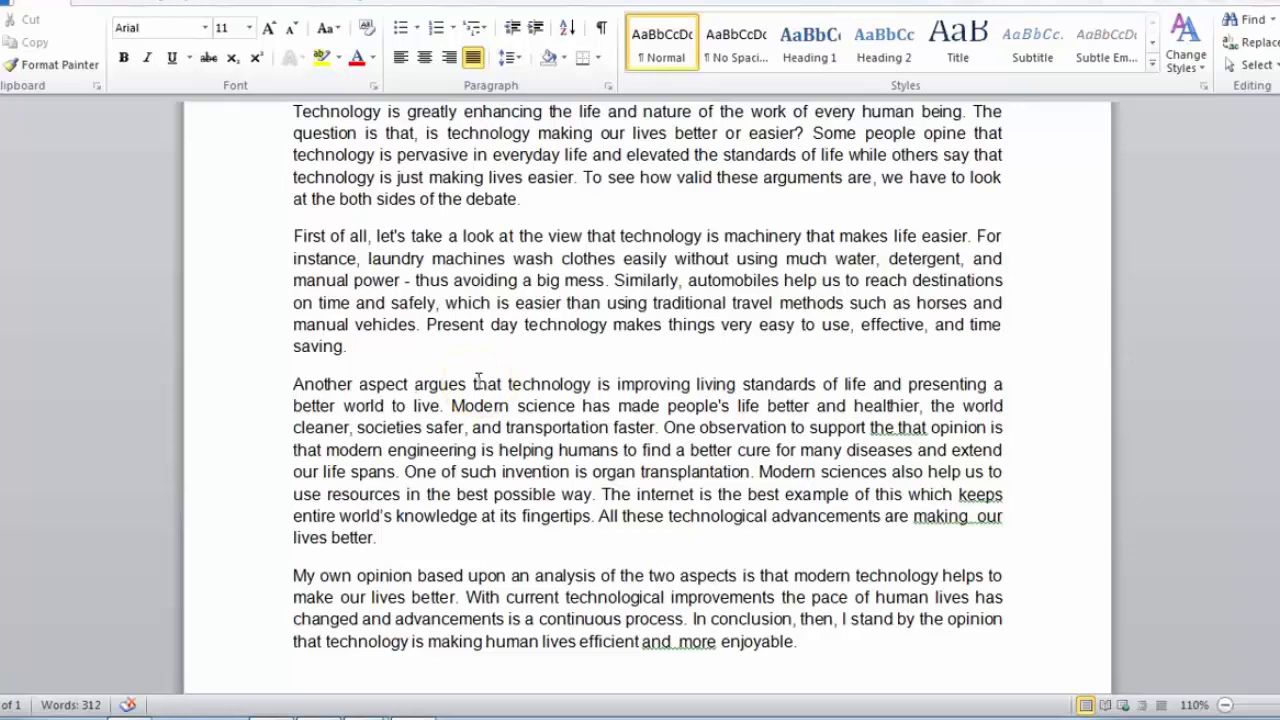
{"action": "key", "text": "BackSpace"}
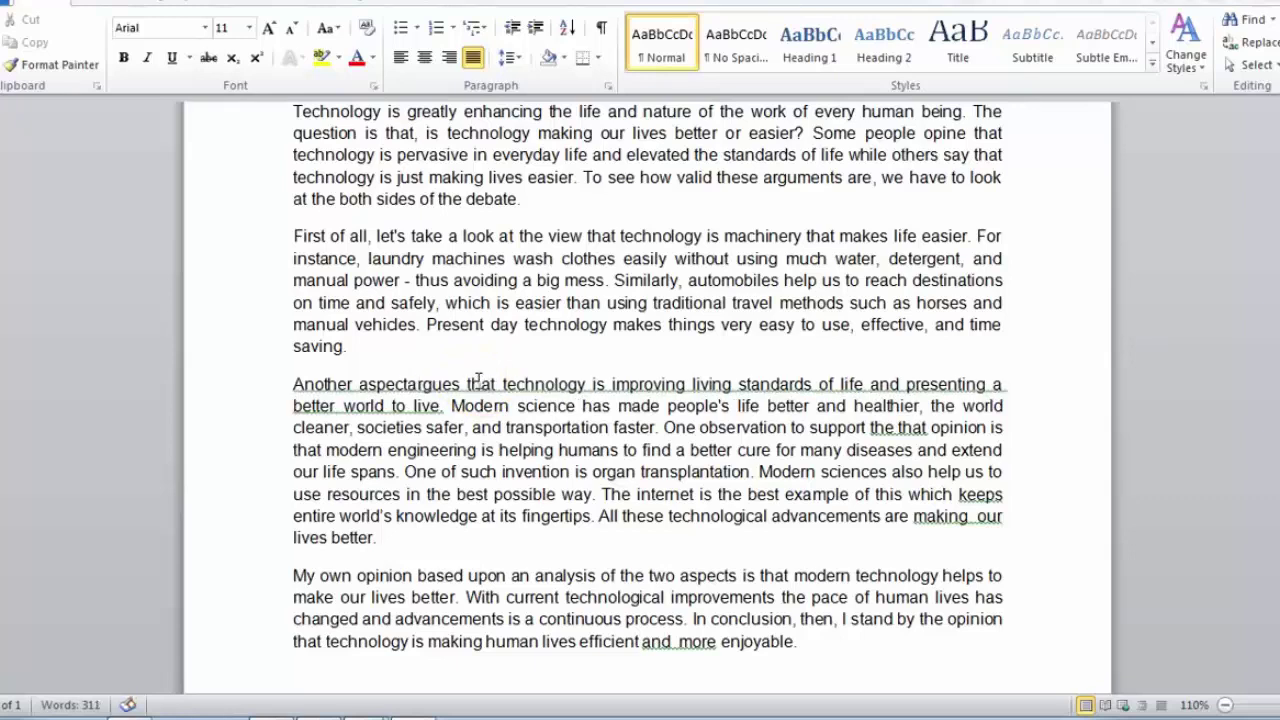
{"action": "key", "text": "ctrl+z"}
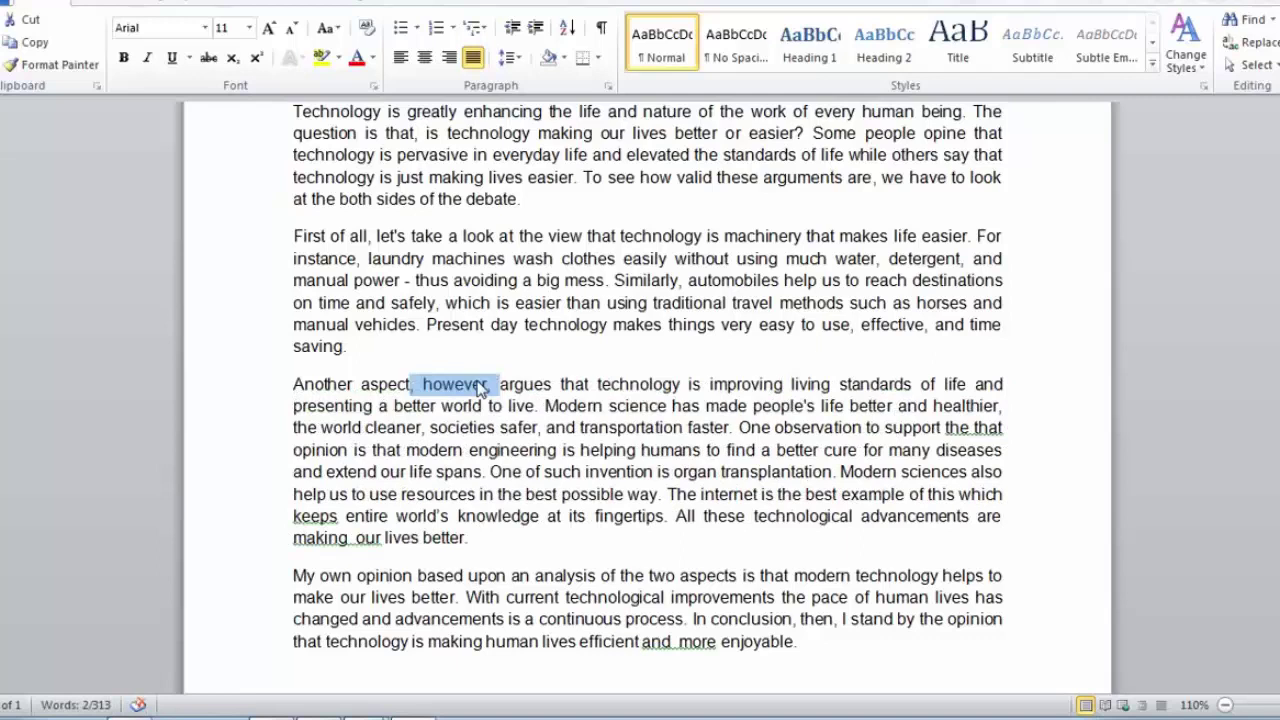
{"action": "left_click", "coordinate": [658, 288]}
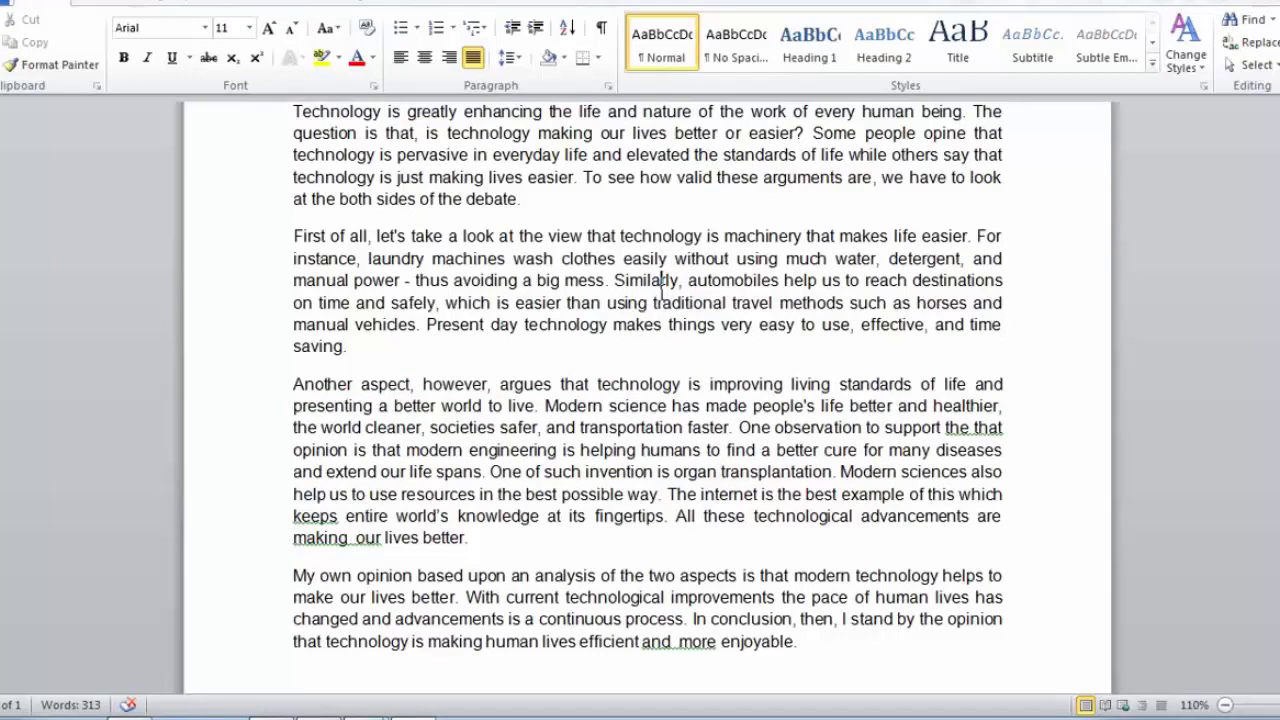
{"action": "scroll", "coordinate": [662, 290], "scroll_direction": "up", "scroll_amount": 2}
{"action": "left_click_drag", "start_coordinate": [586, 286], "coordinate": [597, 319]}
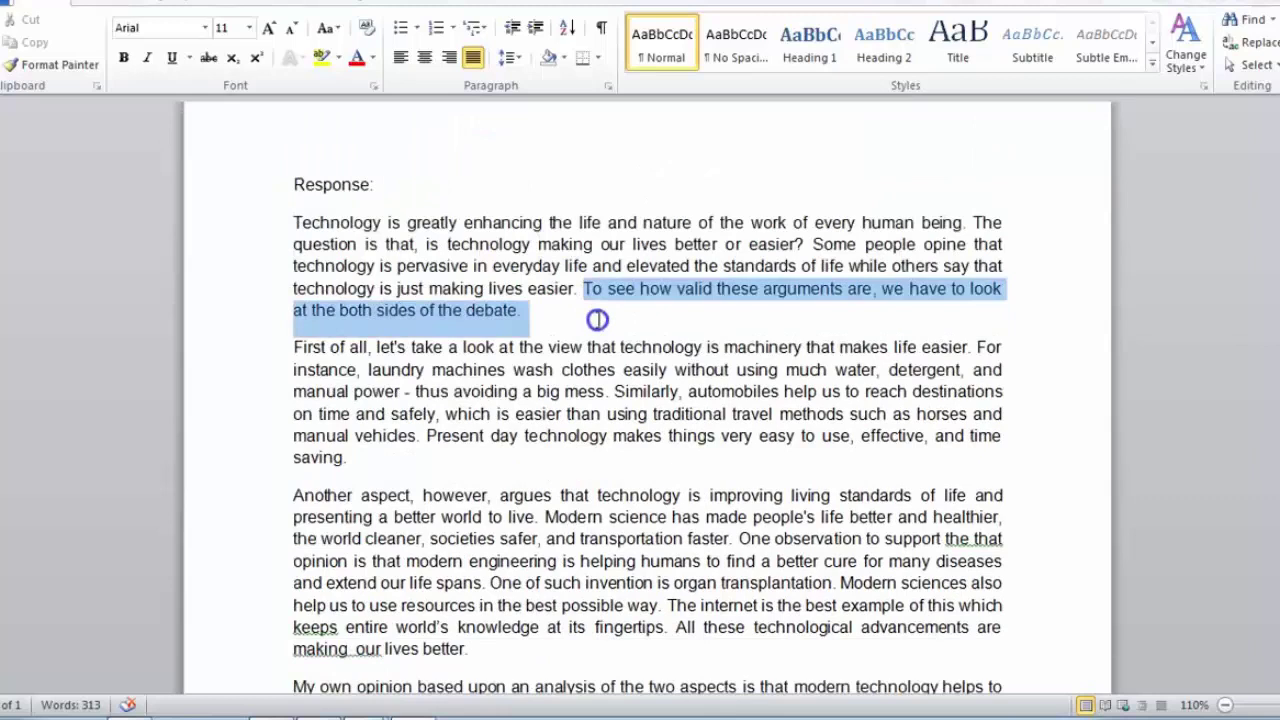
{"action": "left_click", "coordinate": [871, 290]}
{"action": "left_click_drag", "start_coordinate": [883, 288], "coordinate": [991, 314]}
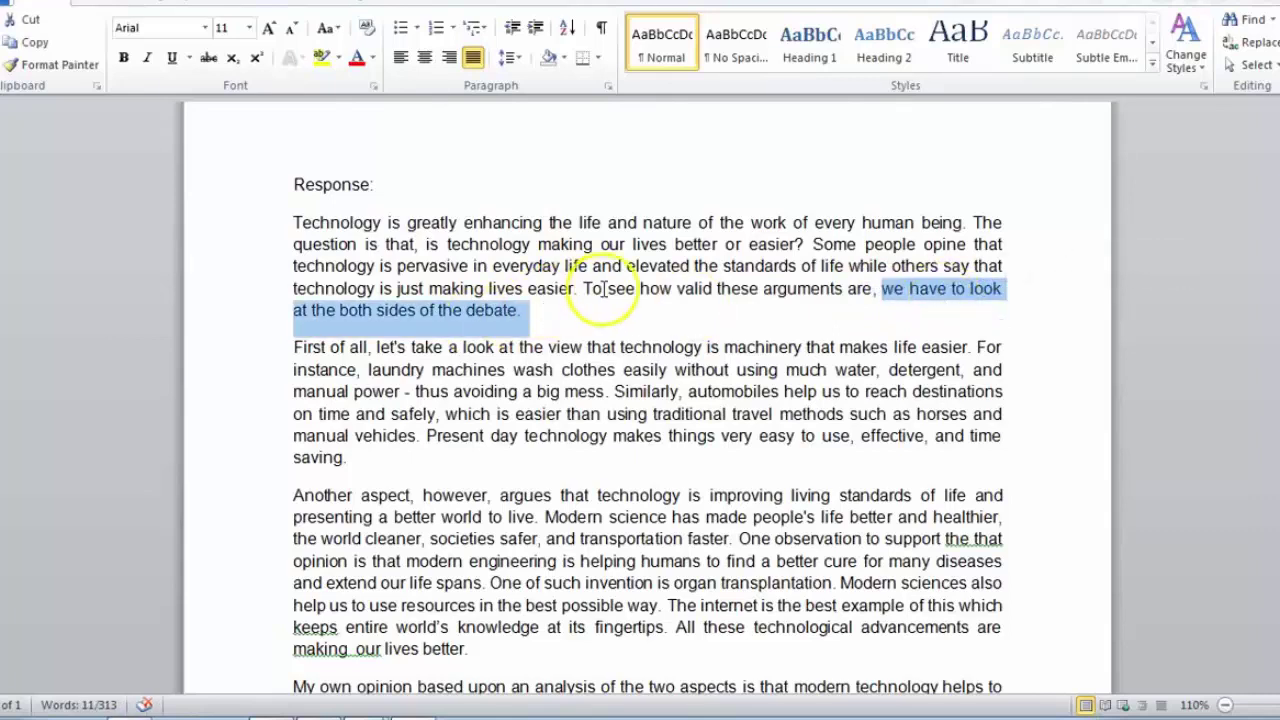
{"action": "left_click", "coordinate": [848, 290]}
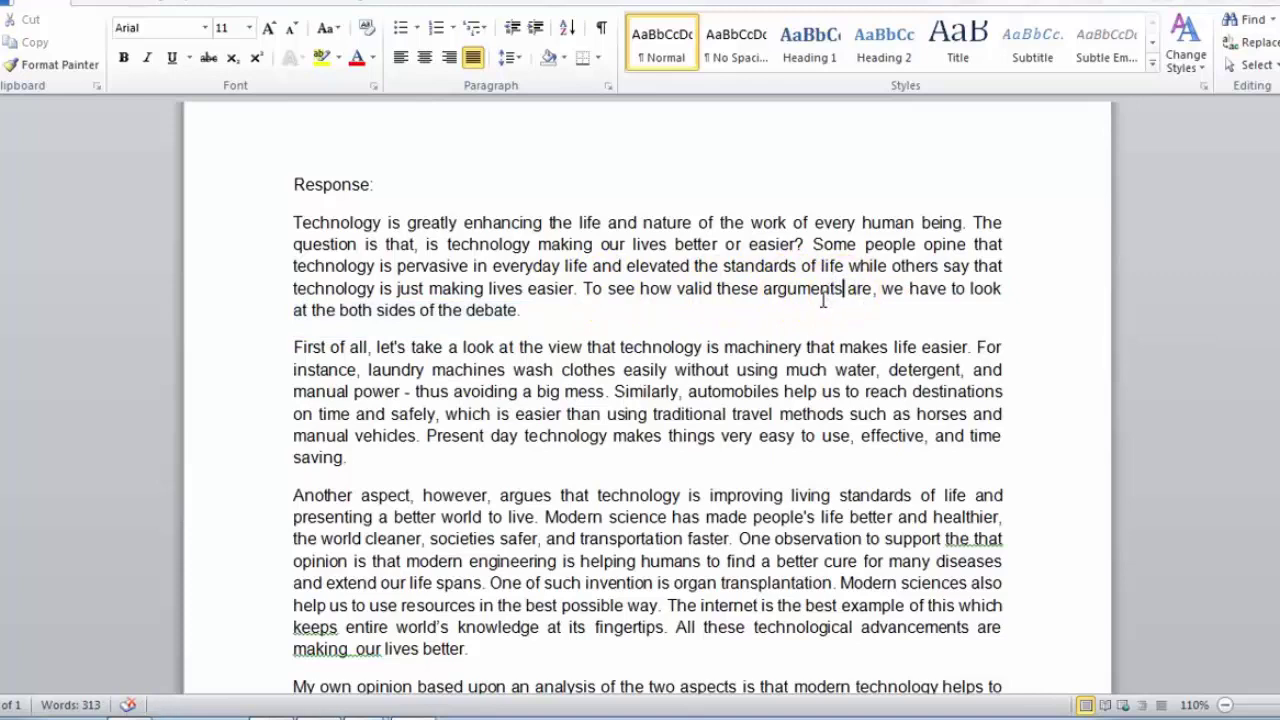
{"action": "left_click", "coordinate": [871, 292]}
{"action": "left_click", "coordinate": [681, 291]}
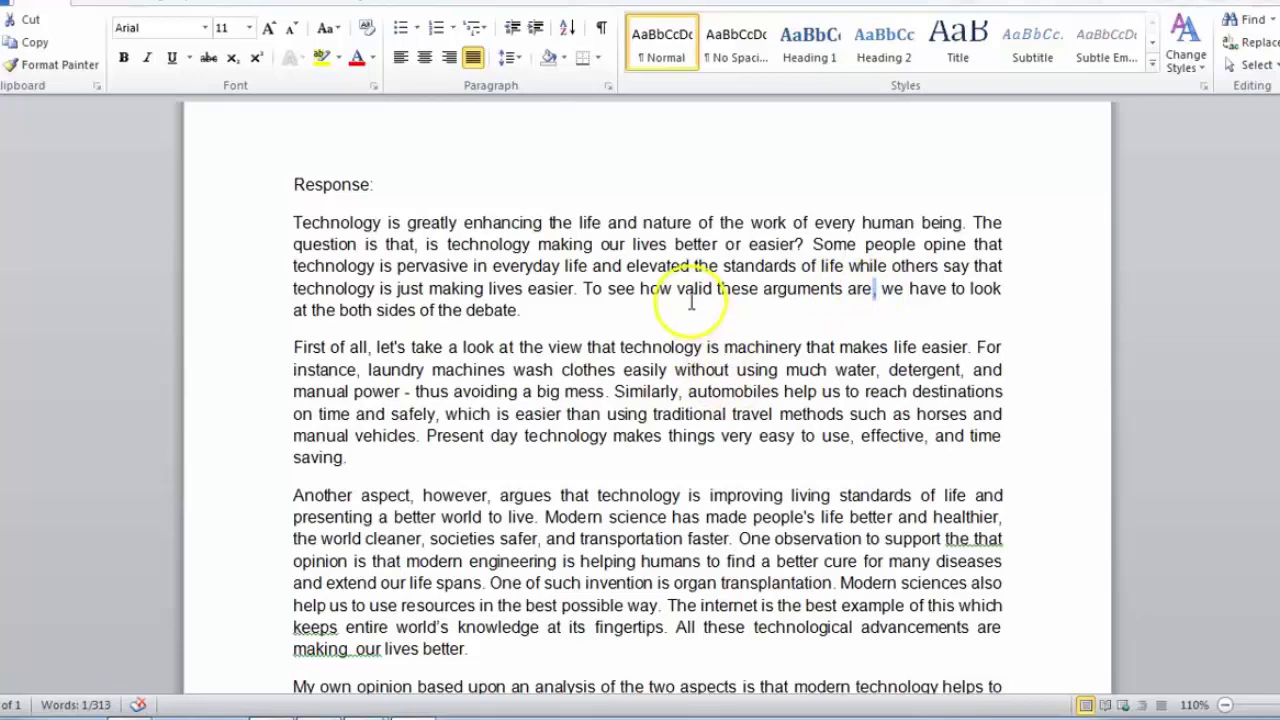
{"action": "left_click", "coordinate": [584, 289]}
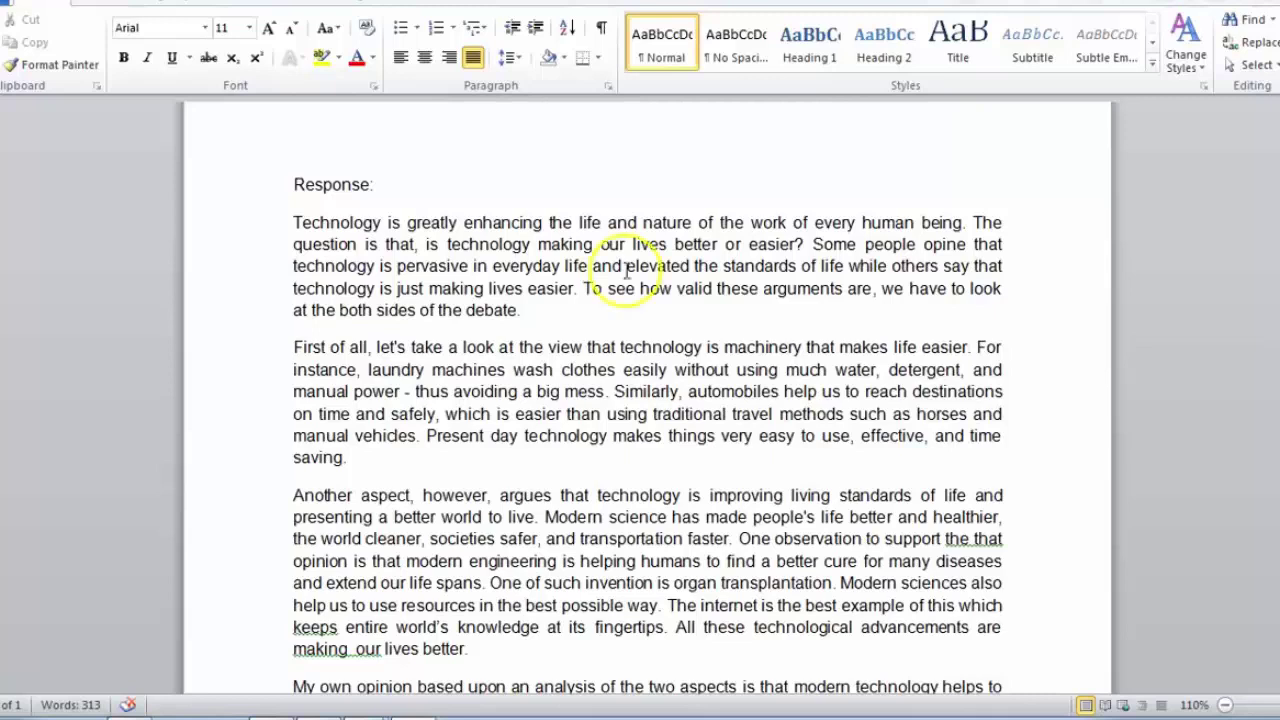
{"action": "left_click_drag", "start_coordinate": [900, 295], "coordinate": [910, 305]}
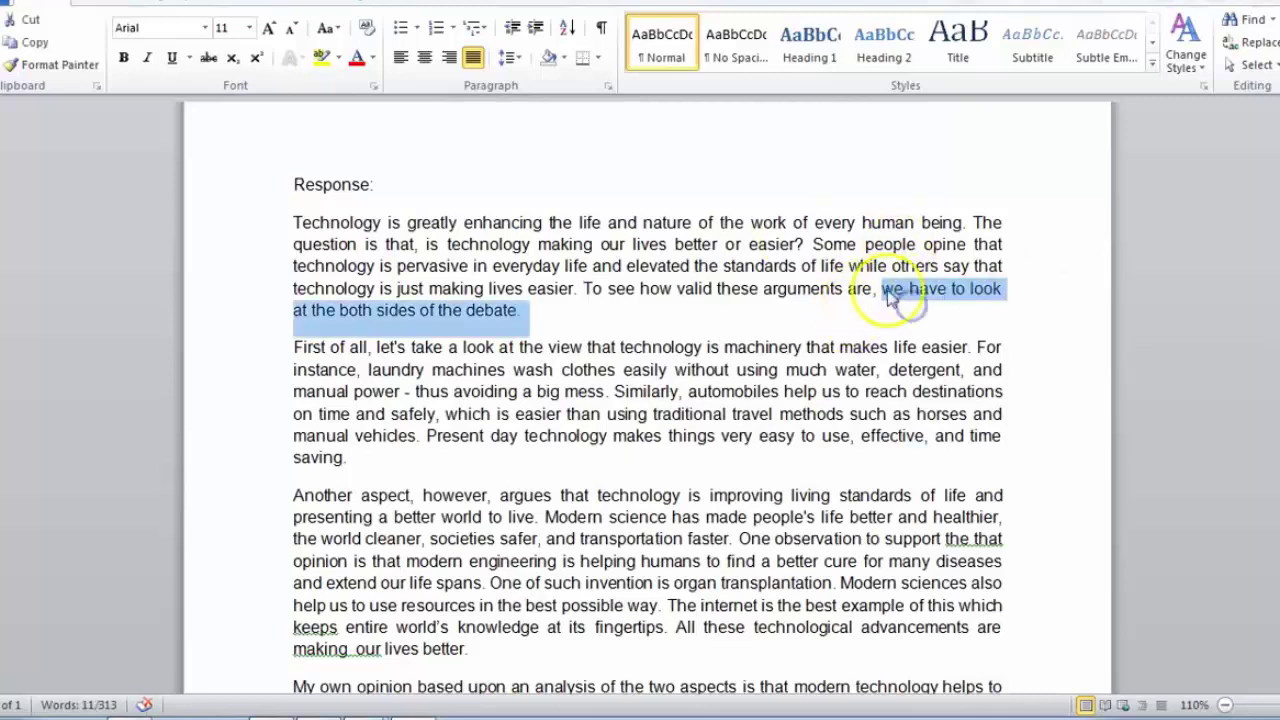
{"action": "left_click", "coordinate": [716, 290]}
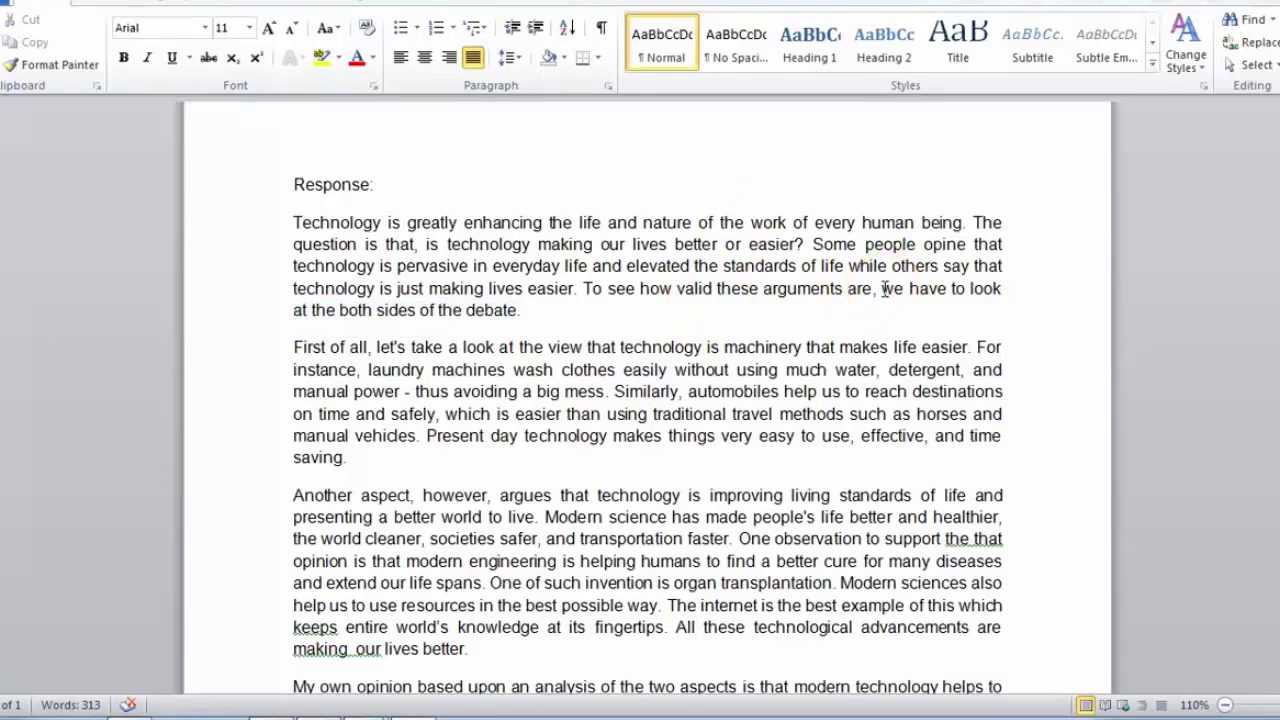
{"action": "left_click", "coordinate": [882, 289]}
{"action": "scroll", "coordinate": [878, 289], "scroll_direction": "down", "scroll_amount": 4}
- Zoom the essay out from 110% to 100% with the status-bar minus button
{"action": "scroll", "coordinate": [878, 290], "scroll_direction": "up", "scroll_amount": 2}
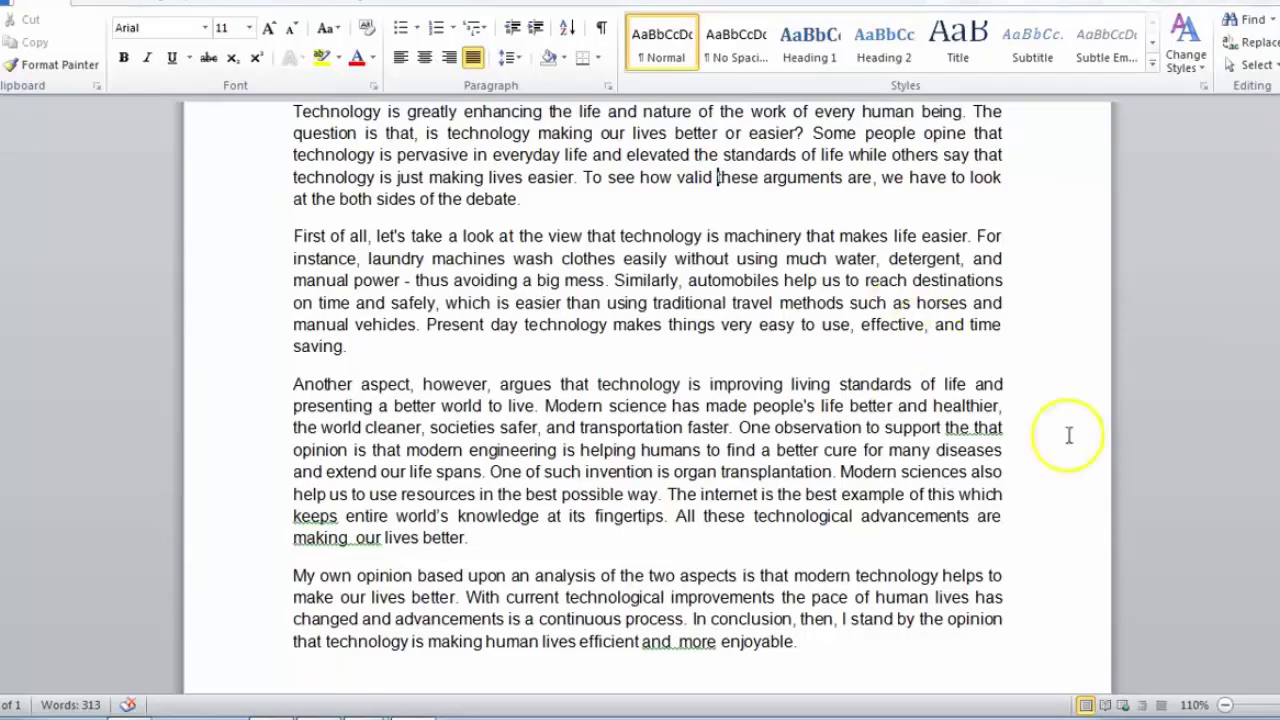
{"action": "left_click", "coordinate": [1226, 706]}
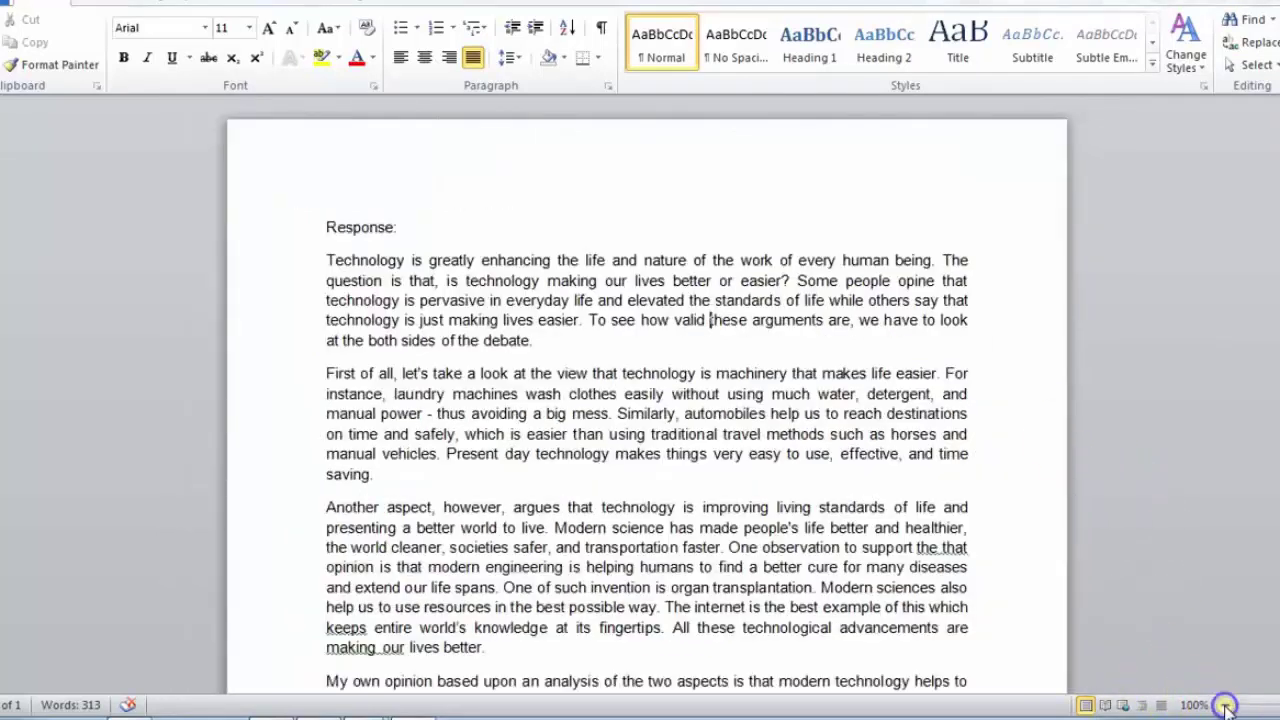
{"action": "scroll", "coordinate": [700, 414], "scroll_direction": "down", "scroll_amount": 2}
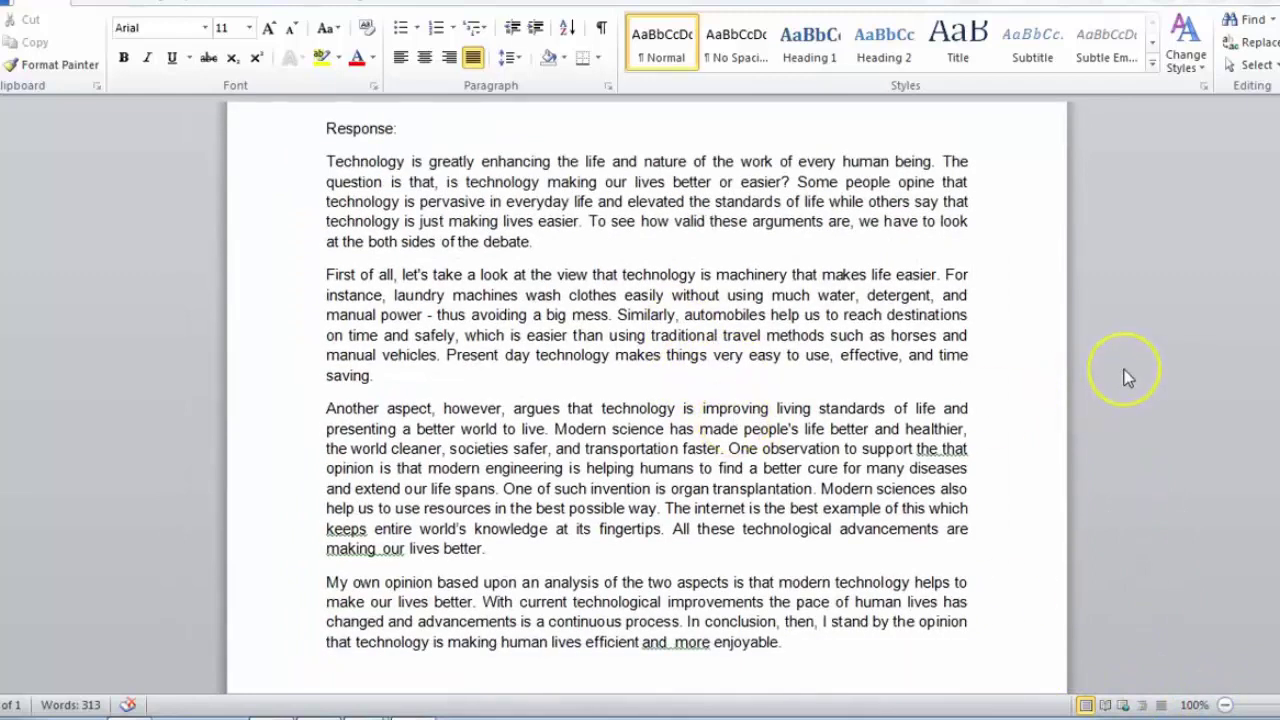